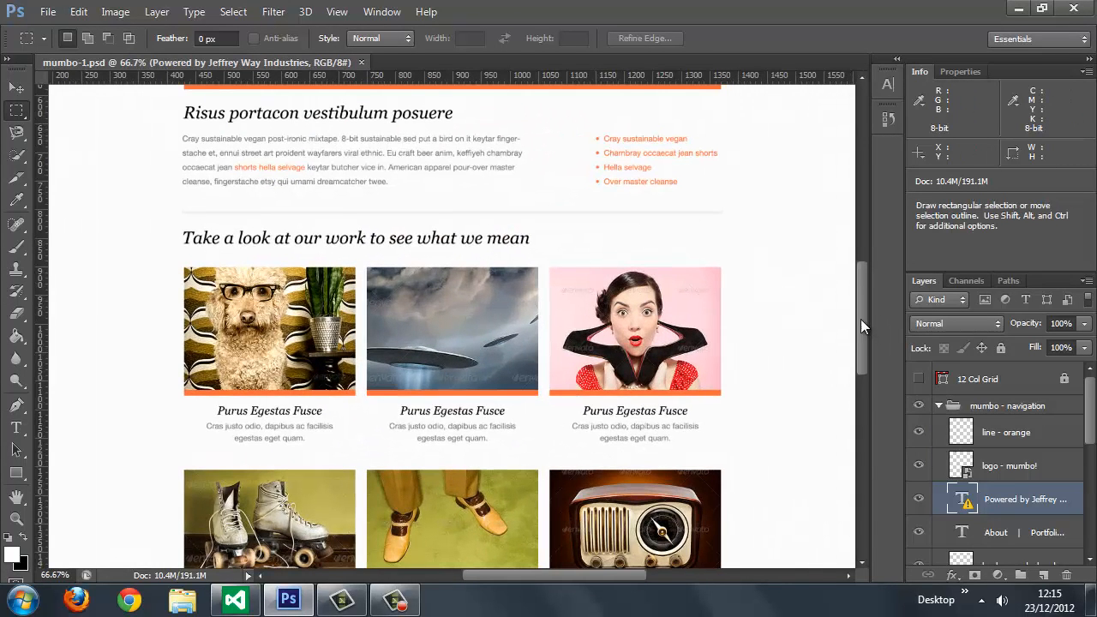
# Step: Review the mumbo-1.psd home page design from the header and banner down to the footer
pyautogui.moveTo(860, 319); pyautogui.dragTo(853, 216)
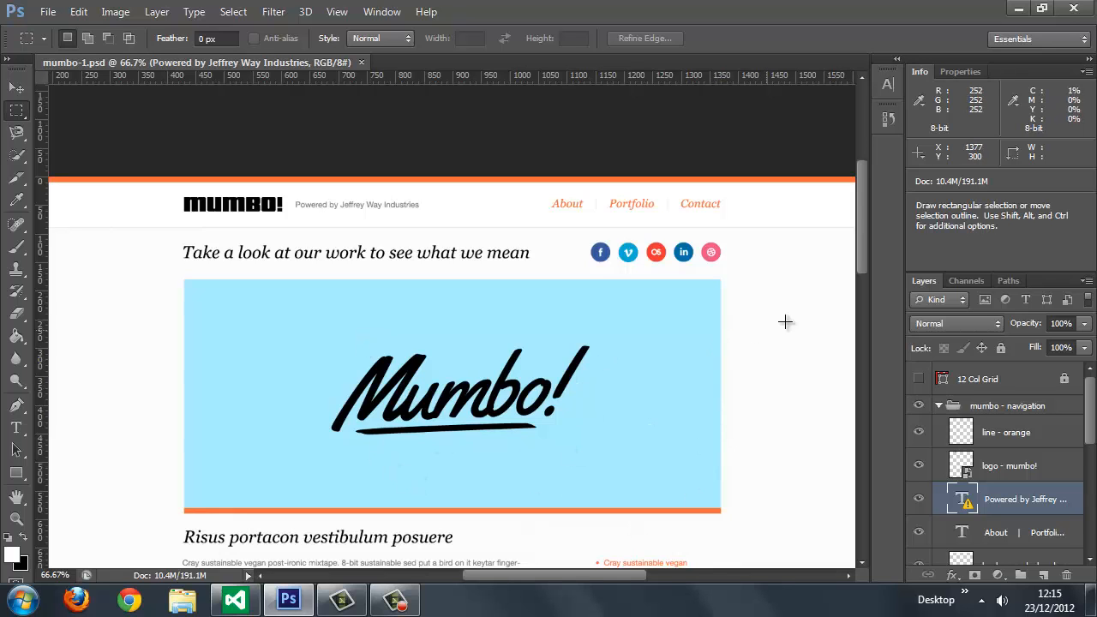
pyautogui.moveTo(863, 272); pyautogui.dragTo(894, 343)
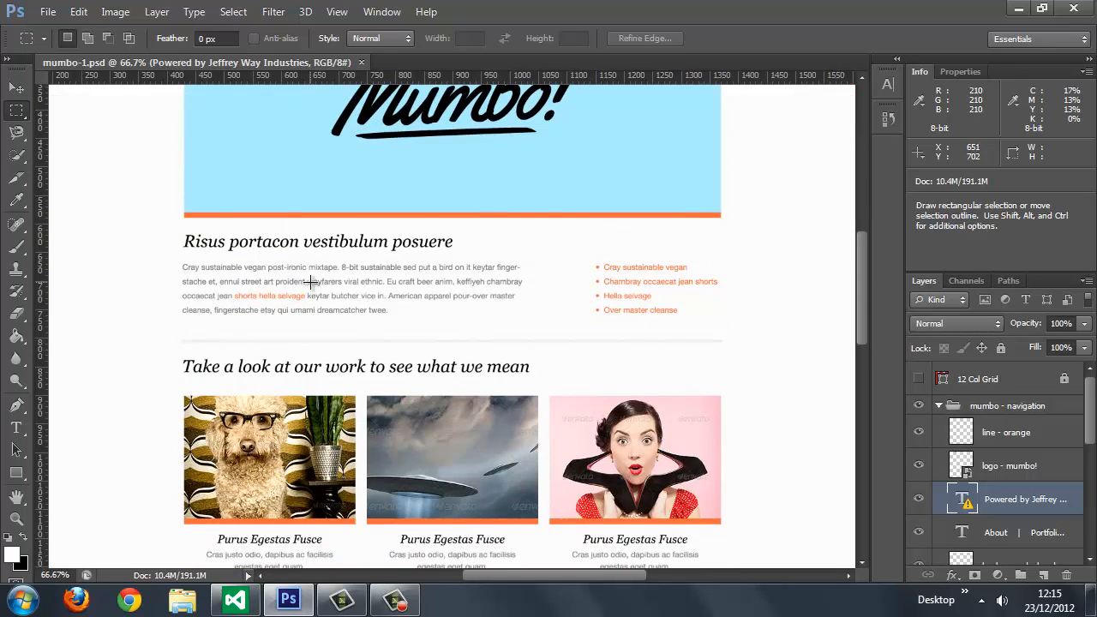
pyautogui.moveTo(863, 291); pyautogui.dragTo(868, 345)
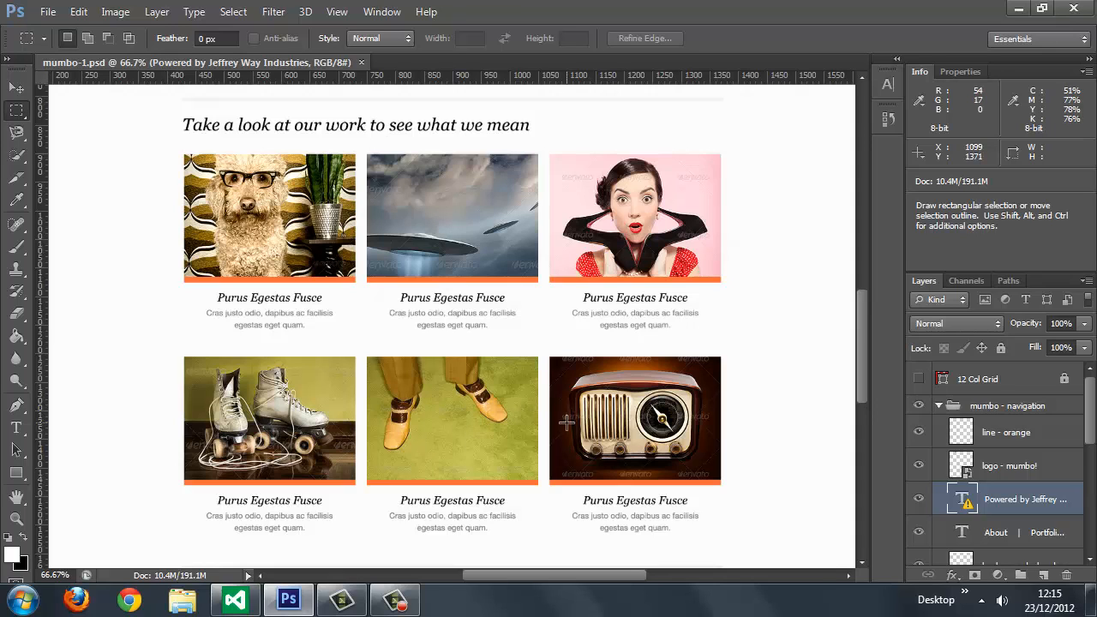
pyautogui.moveTo(864, 345); pyautogui.dragTo(876, 407)
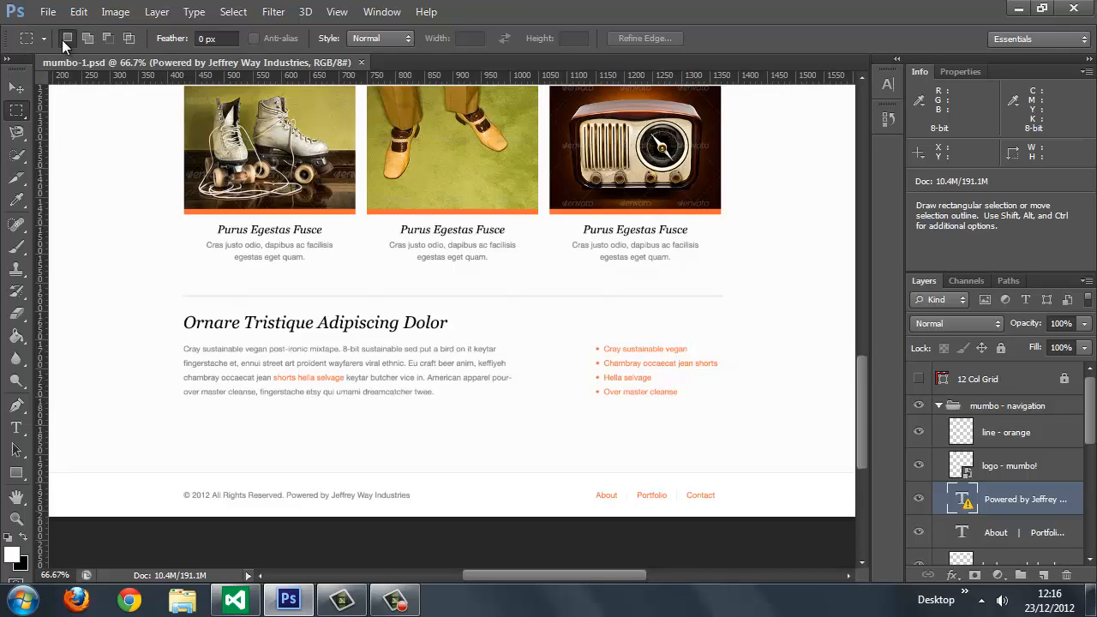
# Step: Open the design file mumbo-2.psd from the Desktop
pyautogui.click(38, 14)
pyautogui.click(60, 45)
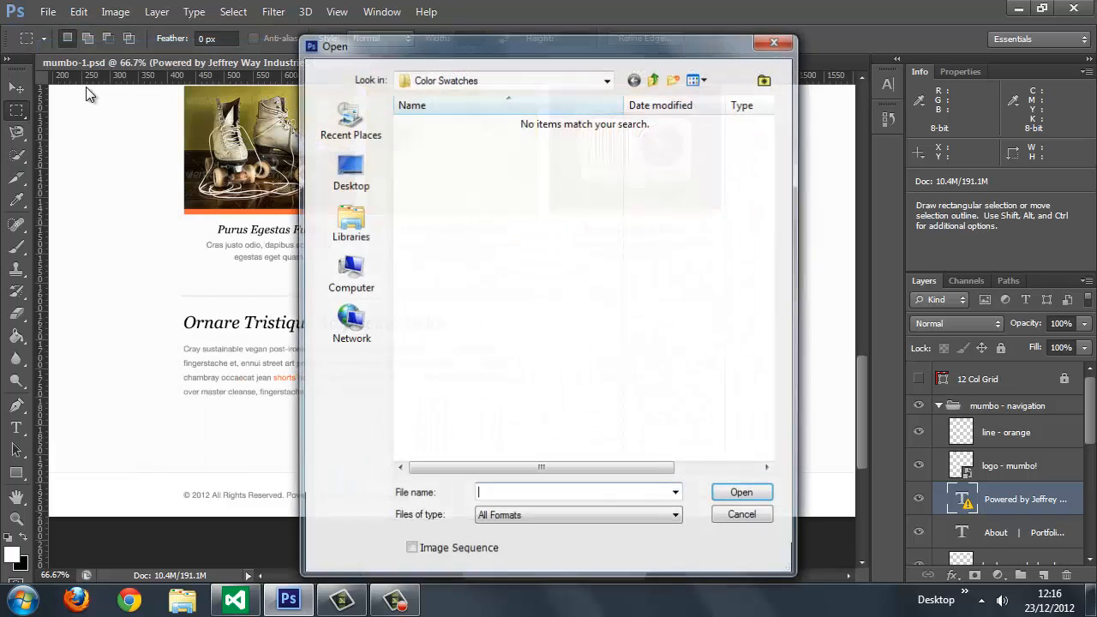
pyautogui.click(348, 172)
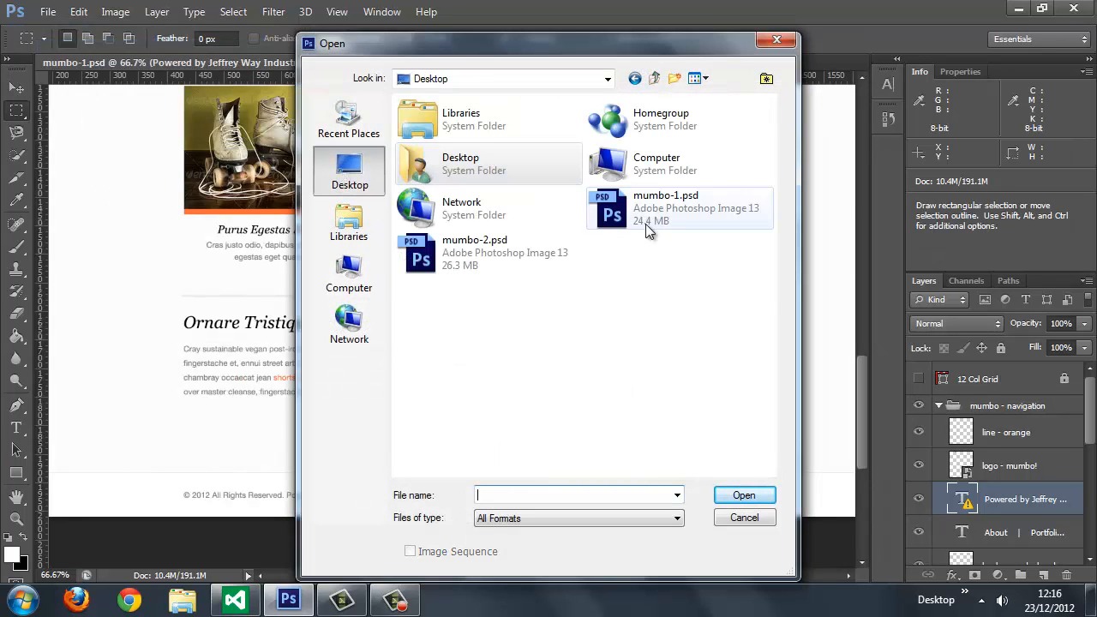
pyautogui.click(460, 261)
pyautogui.doubleClick(460, 262)
pyautogui.press('Return')
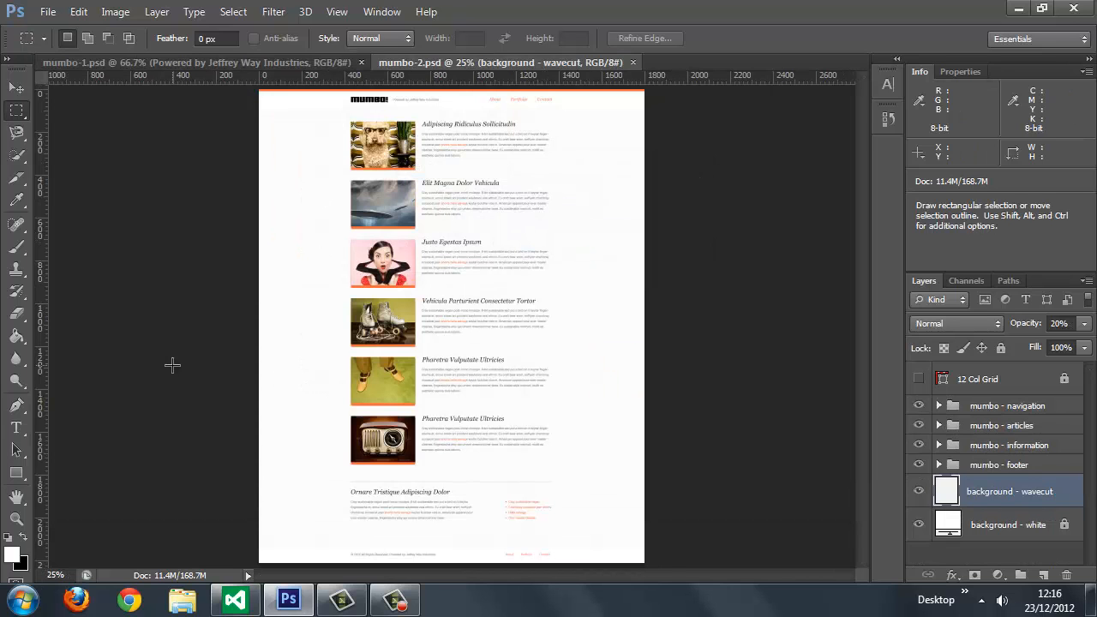
# Step: Zoom mumbo-2.psd to 50% and examine its article list page from the footer back up to the header
pyautogui.hotkey('ctrl', '+')
pyautogui.hotkey('ctrl', '+')
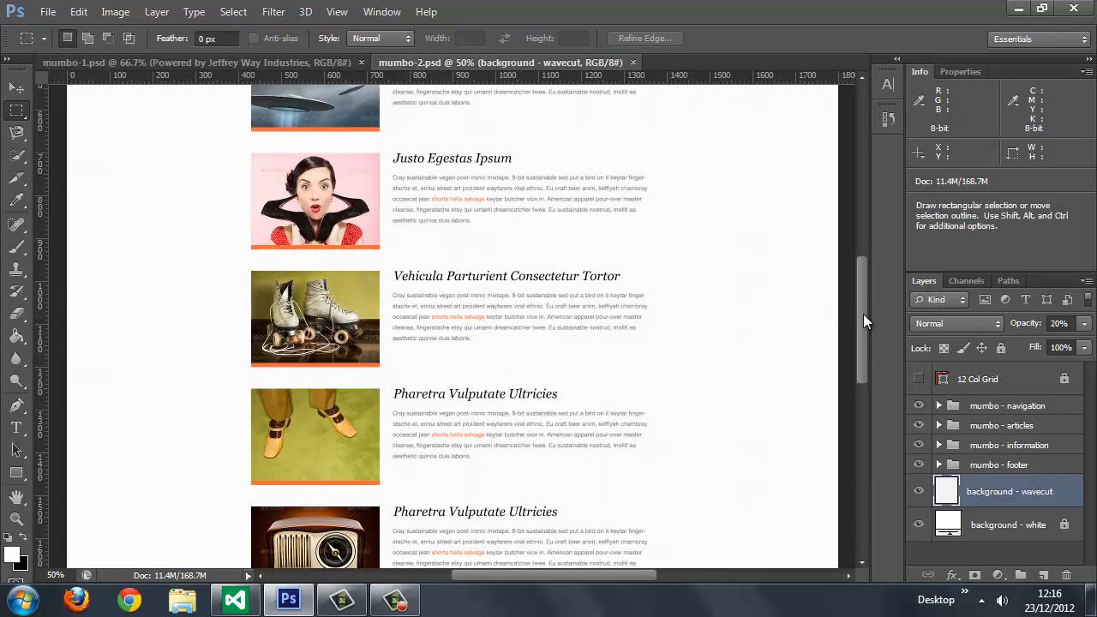
pyautogui.moveTo(863, 314); pyautogui.dragTo(899, 398)
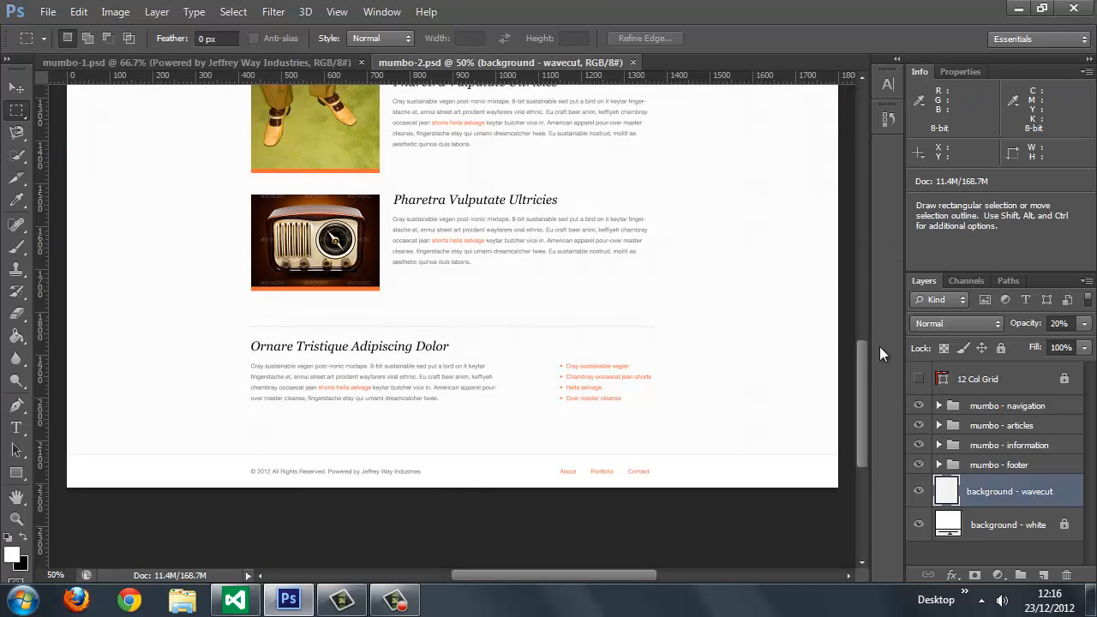
pyautogui.moveTo(862, 360); pyautogui.dragTo(864, 208)
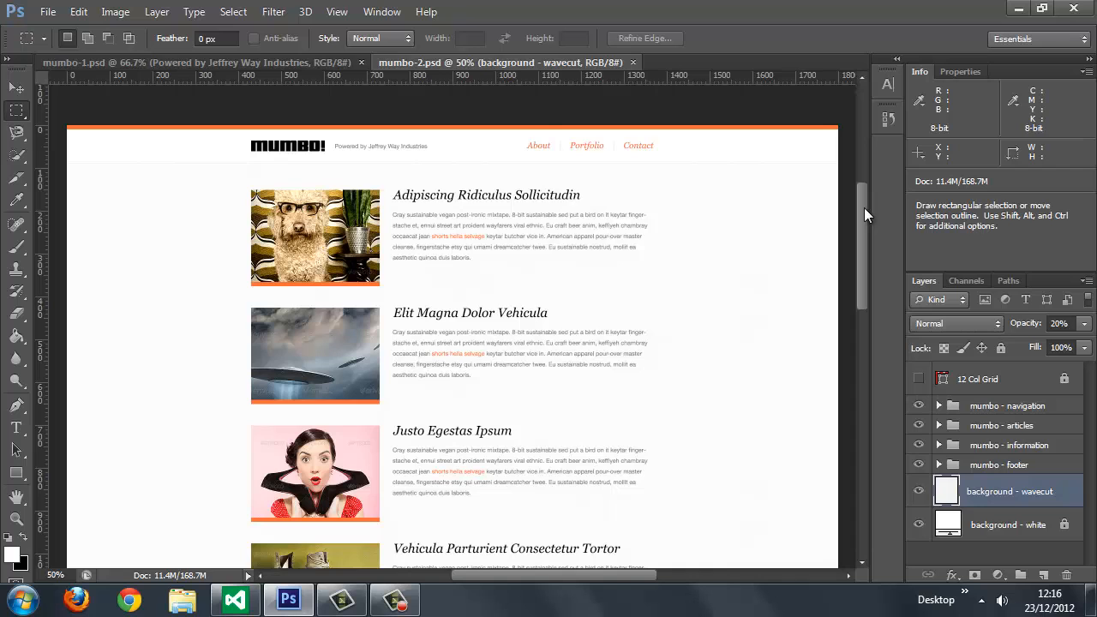
# Step: In mumbo-1.psd, examine the extent of the blue Mumbo! banner and the layout's alignment with the 12 Col Grid layer
pyautogui.hotkey('ctrl', 'Tab')
pyautogui.moveTo(862, 413); pyautogui.dragTo(867, 218)
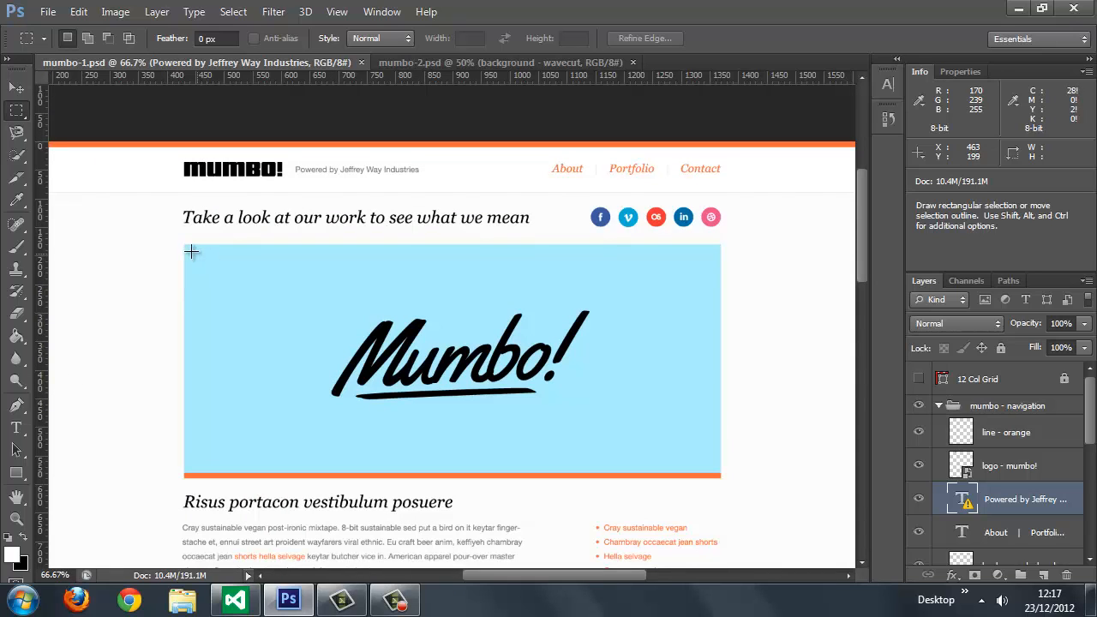
pyautogui.moveTo(185, 249); pyautogui.dragTo(715, 431)
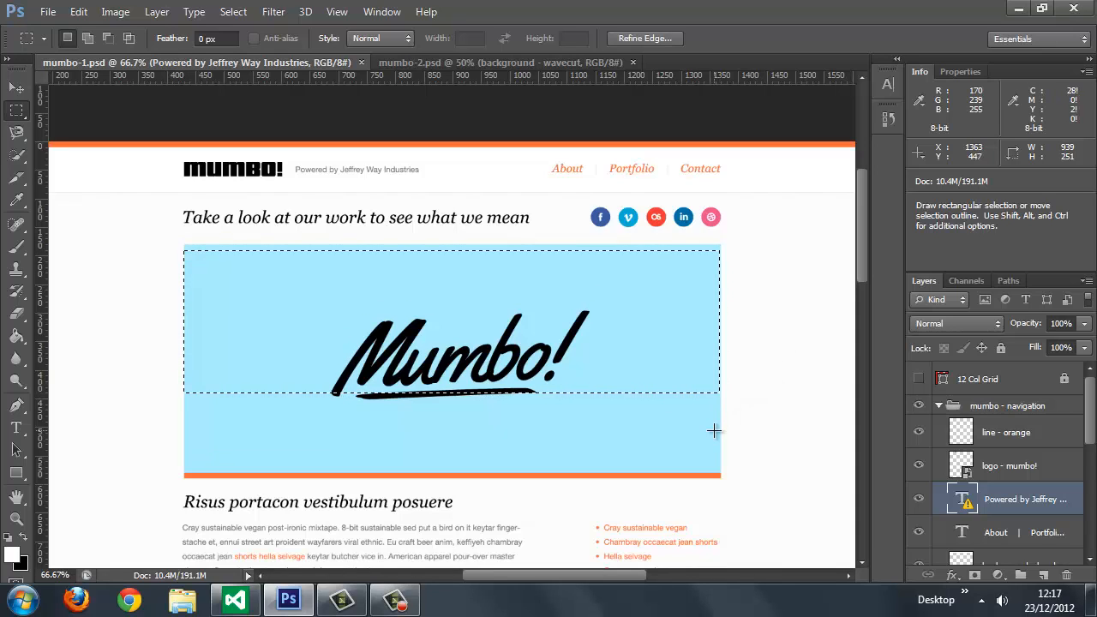
pyautogui.click(724, 432)
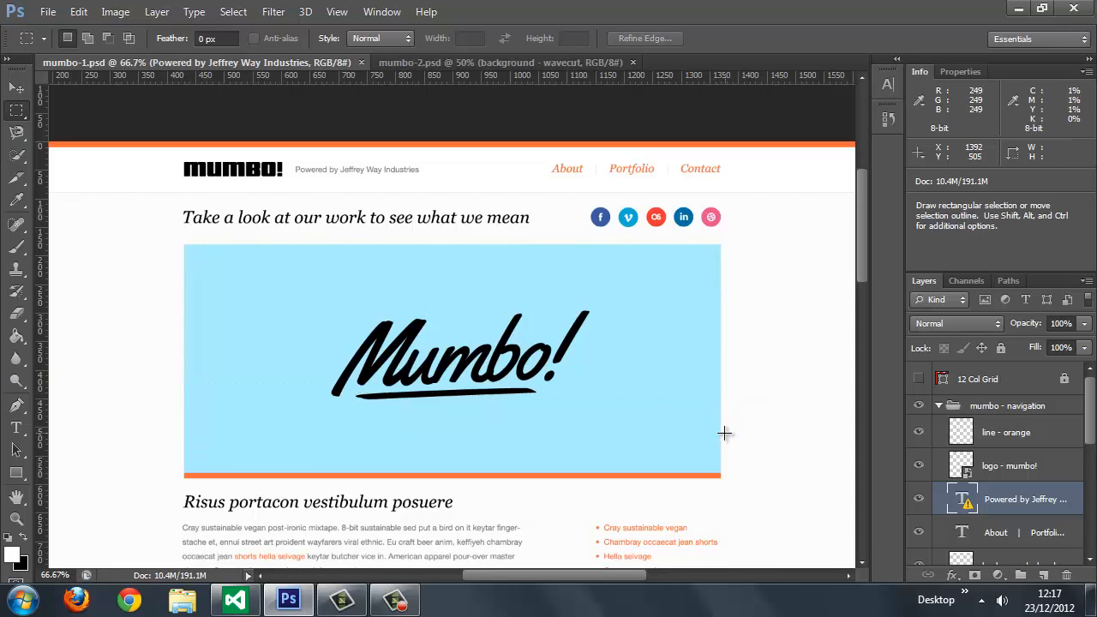
pyautogui.click(920, 383)
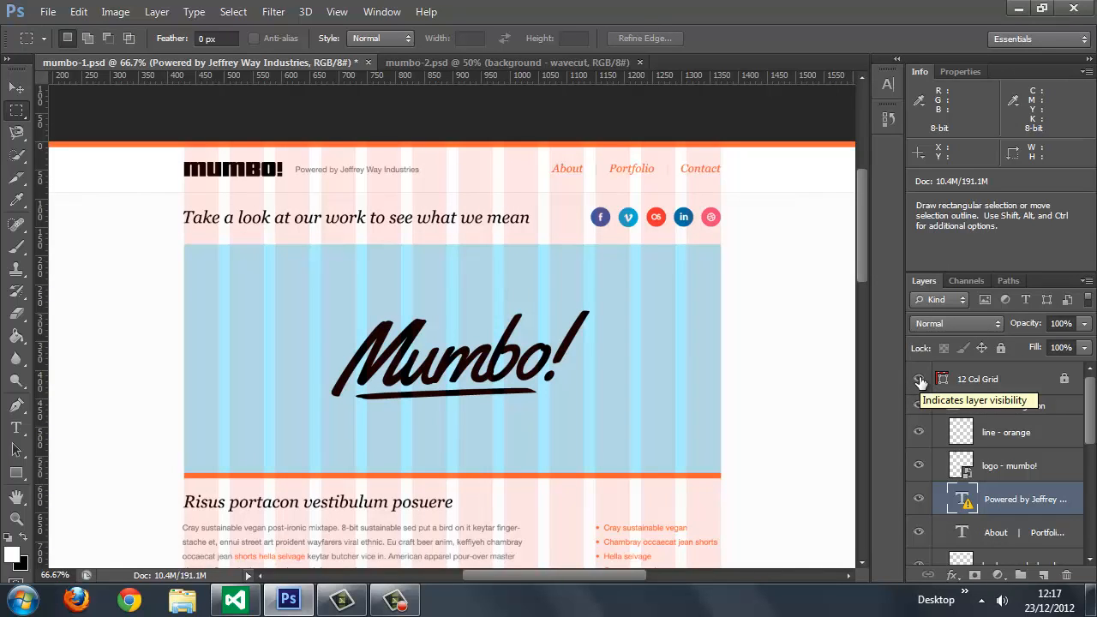
pyautogui.click(920, 379)
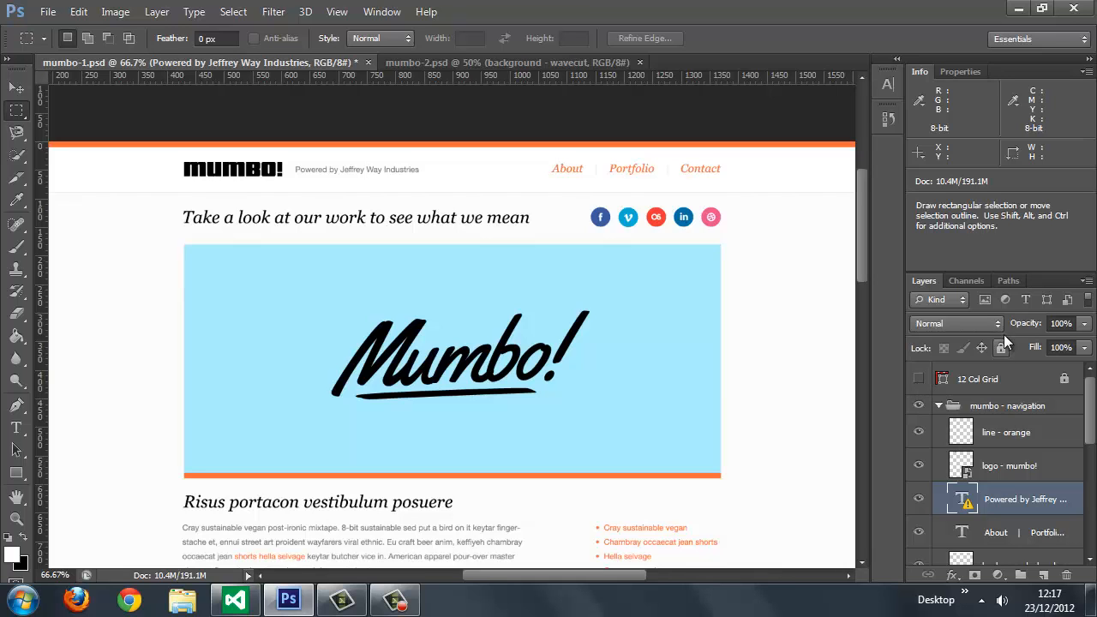
# Step: Switch to the Windows desktop and create a new folder there named templates
pyautogui.click(1019, 8)
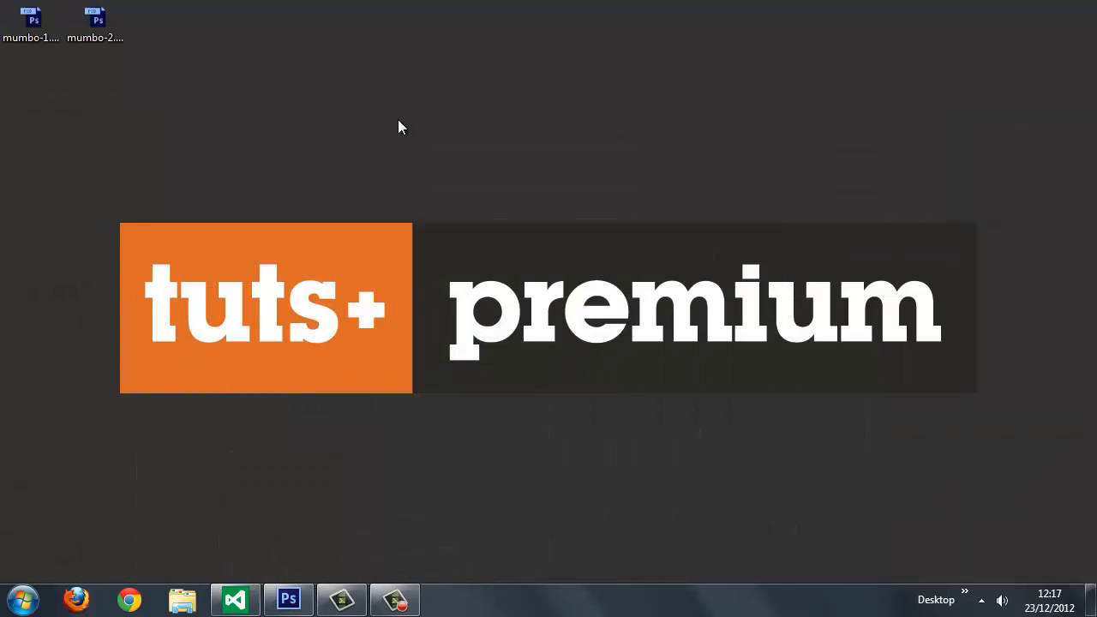
pyautogui.rightClick(95, 130)
pyautogui.moveTo(234, 349)
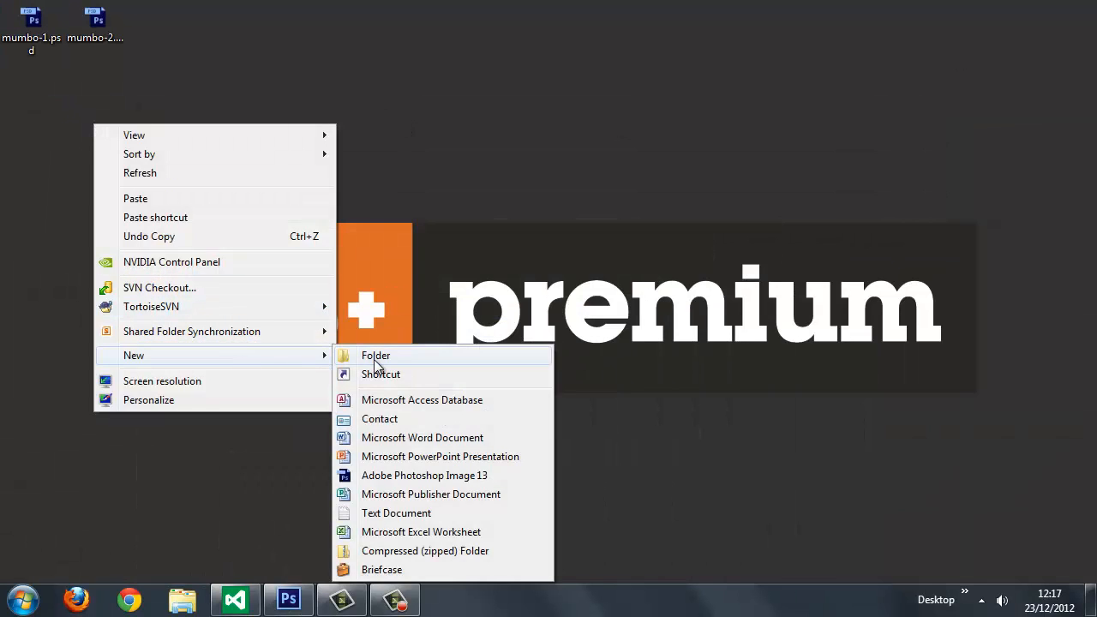
pyautogui.click(377, 354)
pyautogui.write('templates')
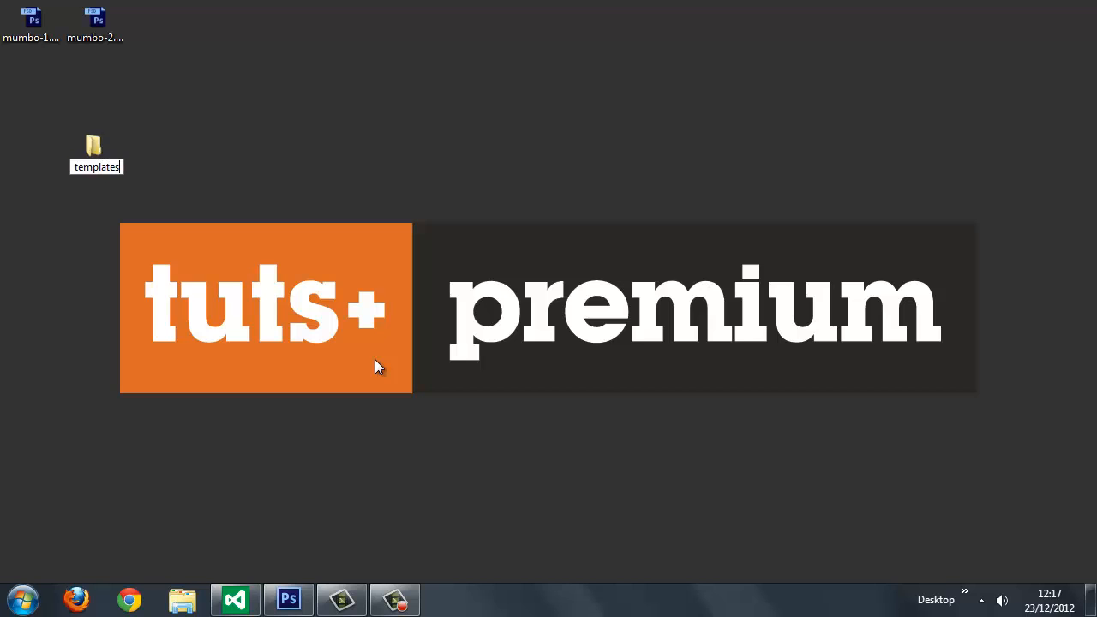
pyautogui.press('Return')
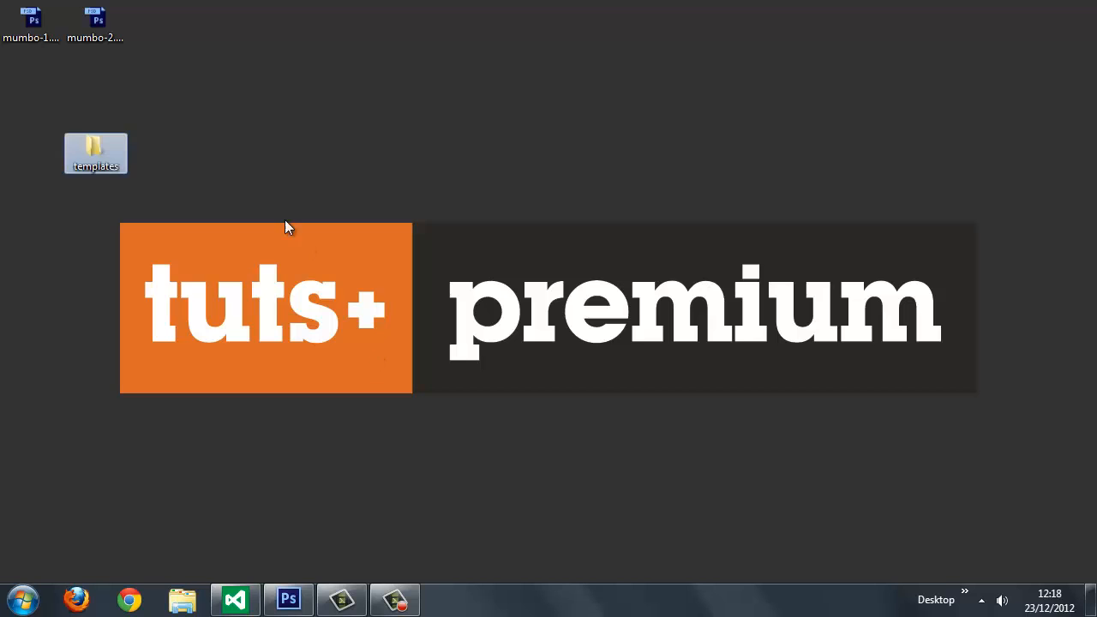
# Step: Open the templates folder and create a subfolder named css in it
pyautogui.doubleClick(116, 149)
pyautogui.rightClick(499, 198)
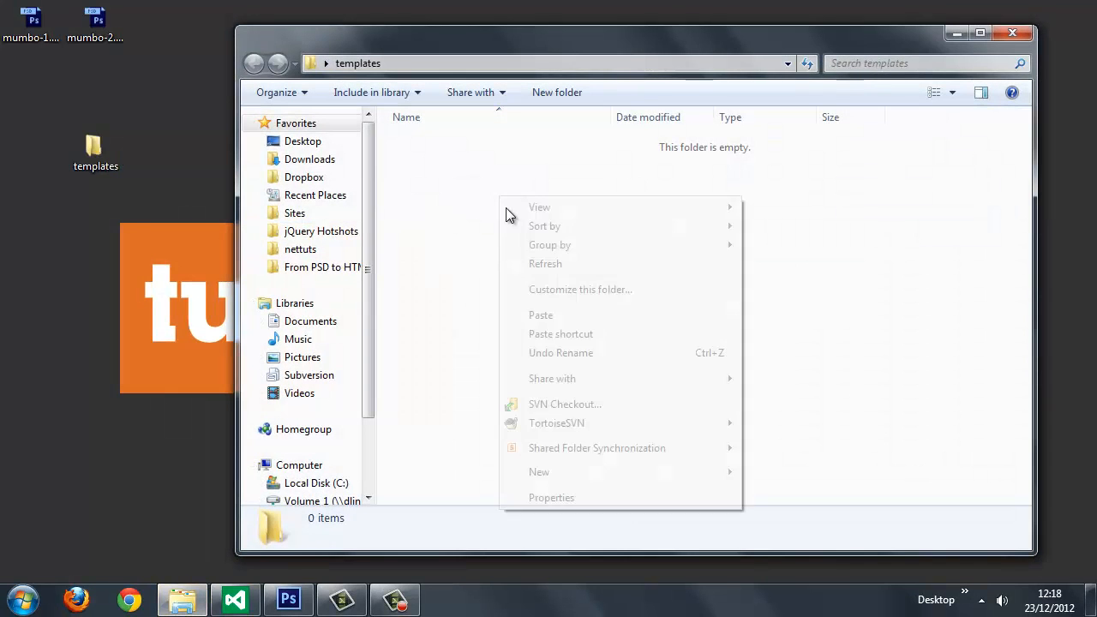
pyautogui.moveTo(696, 472)
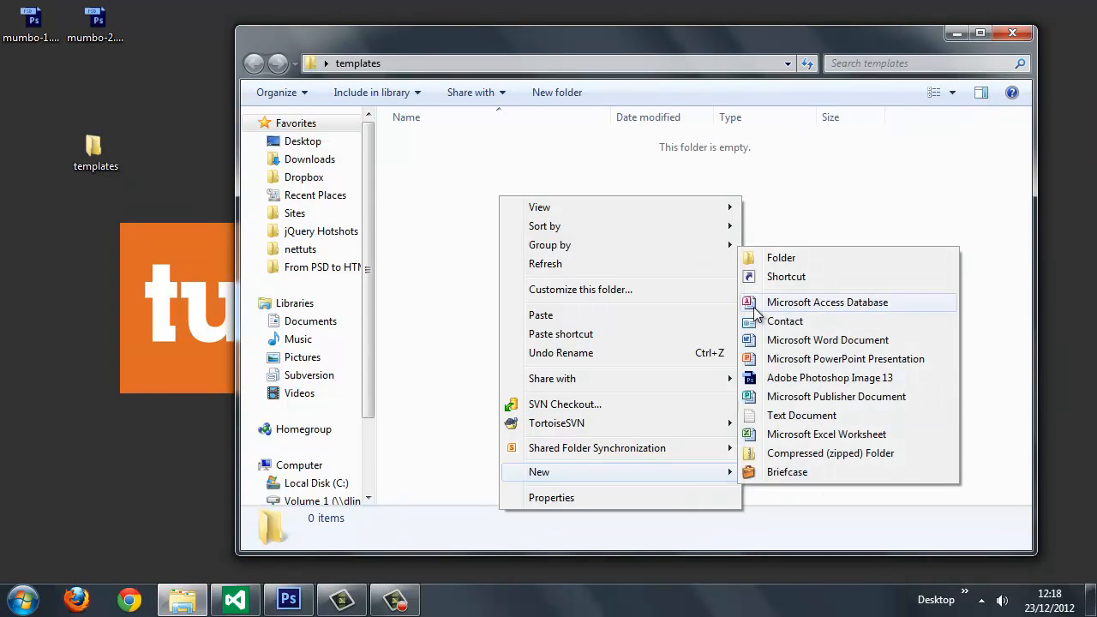
pyautogui.click(774, 259)
pyautogui.write('css')
pyautogui.press('Return')
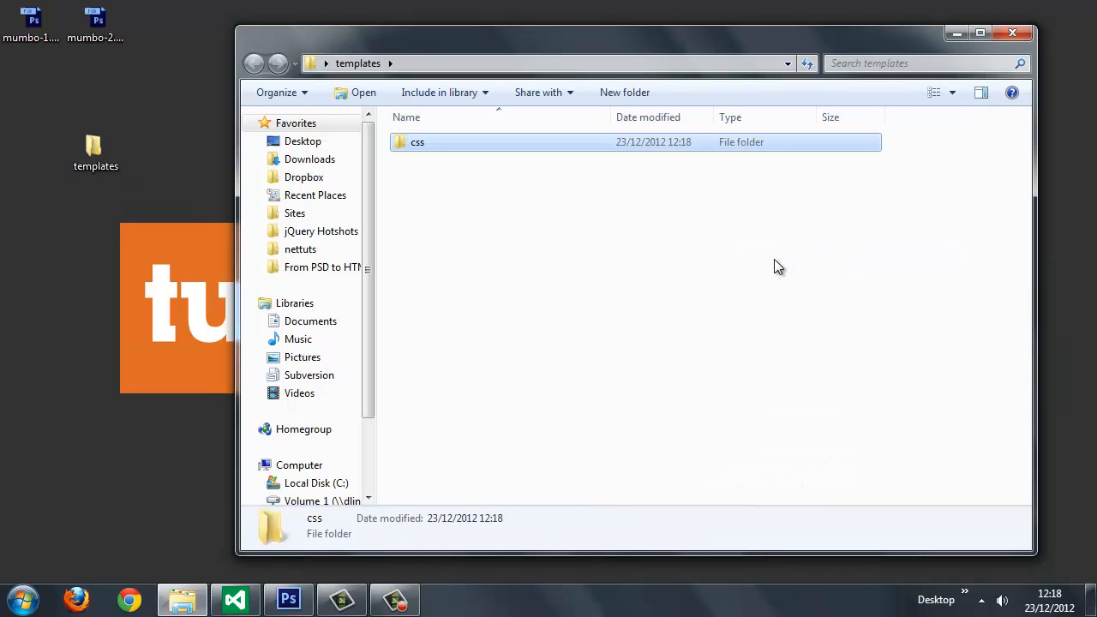
# Step: Create a second subfolder named imgs in the templates folder
pyautogui.click(518, 269)
pyautogui.rightClick(519, 265)
pyautogui.moveTo(718, 544)
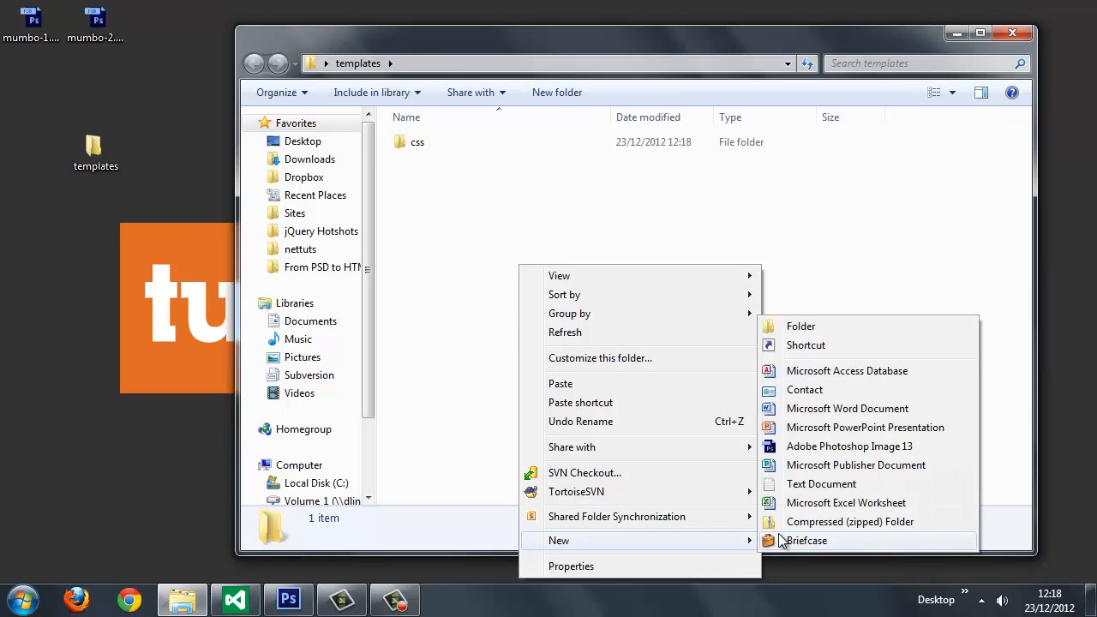
pyautogui.click(790, 330)
pyautogui.write('imgs')
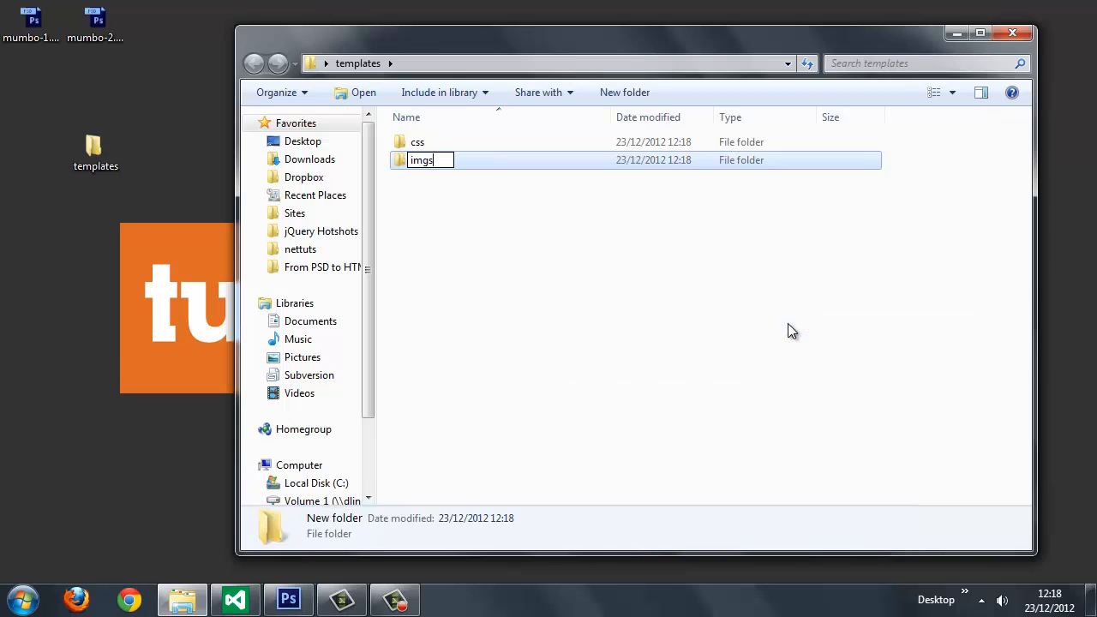
pyautogui.press('Return')
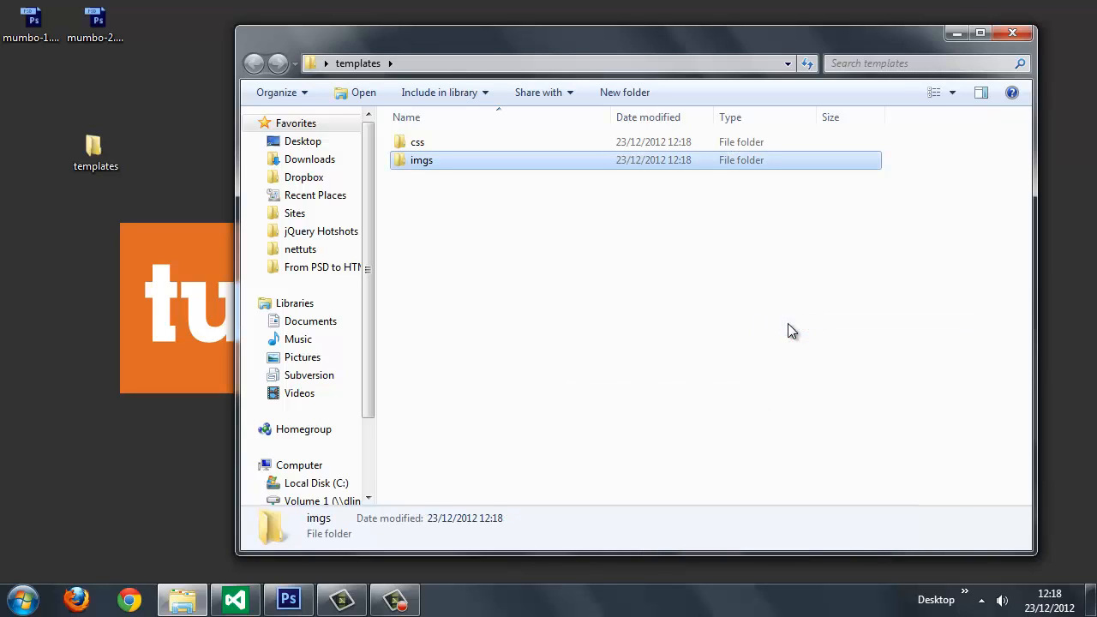
pyautogui.click(789, 326)
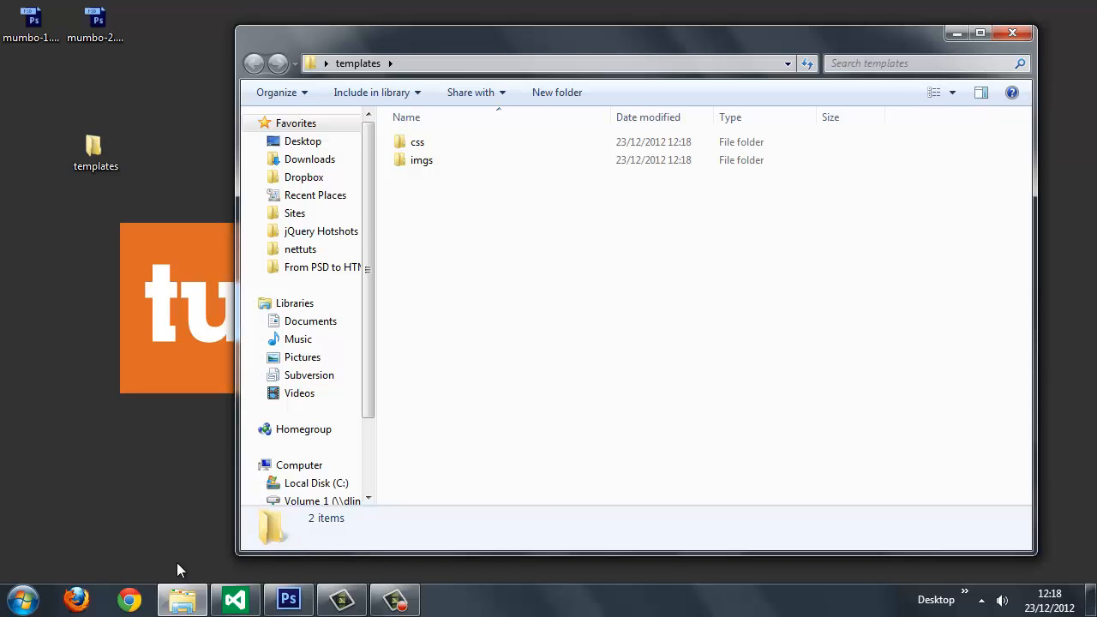
# Step: Switch to Chrome and open the Customize page of the Bootstrap site at twitter.github.com/bootstrap
pyautogui.click(129, 600)
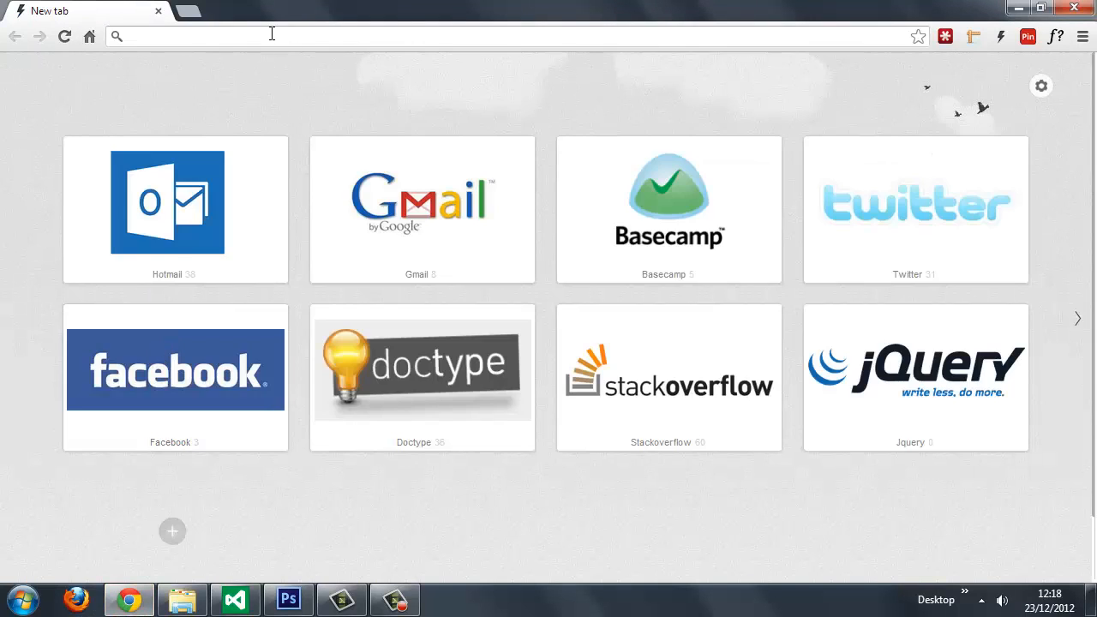
pyautogui.click(272, 34)
pyautogui.write('bootstrap themes')
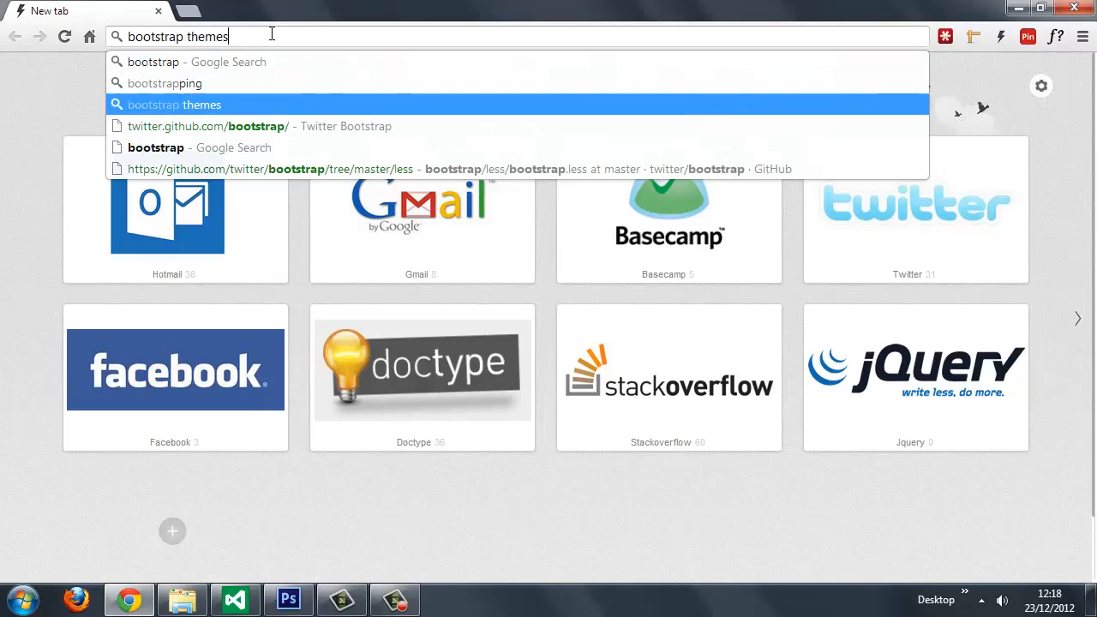
pyautogui.press('Down')
pyautogui.press('Return')
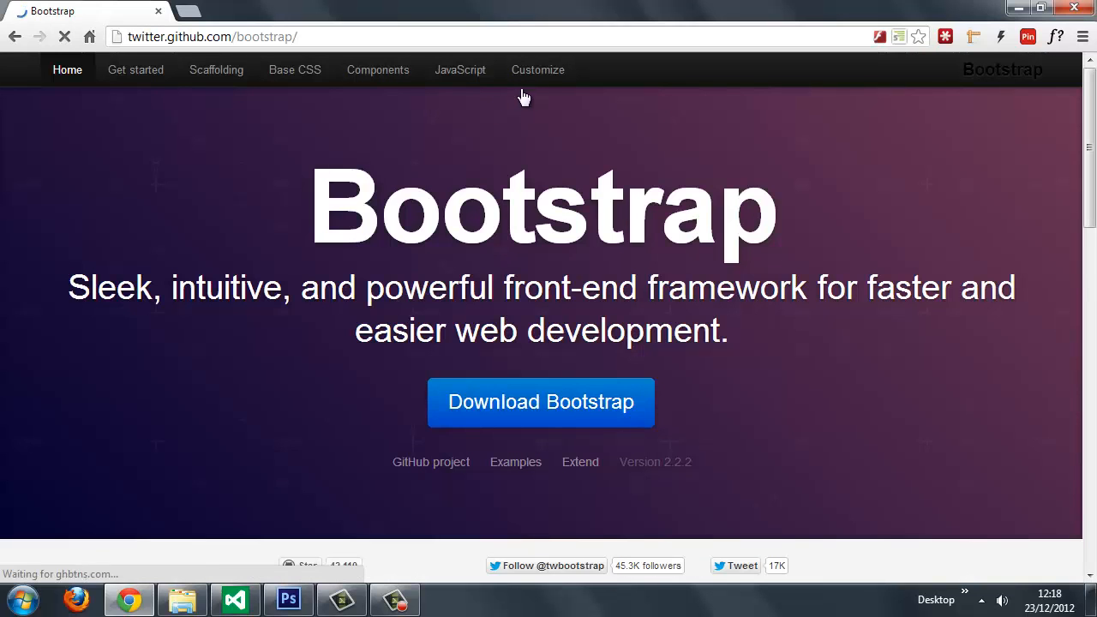
pyautogui.click(536, 70)
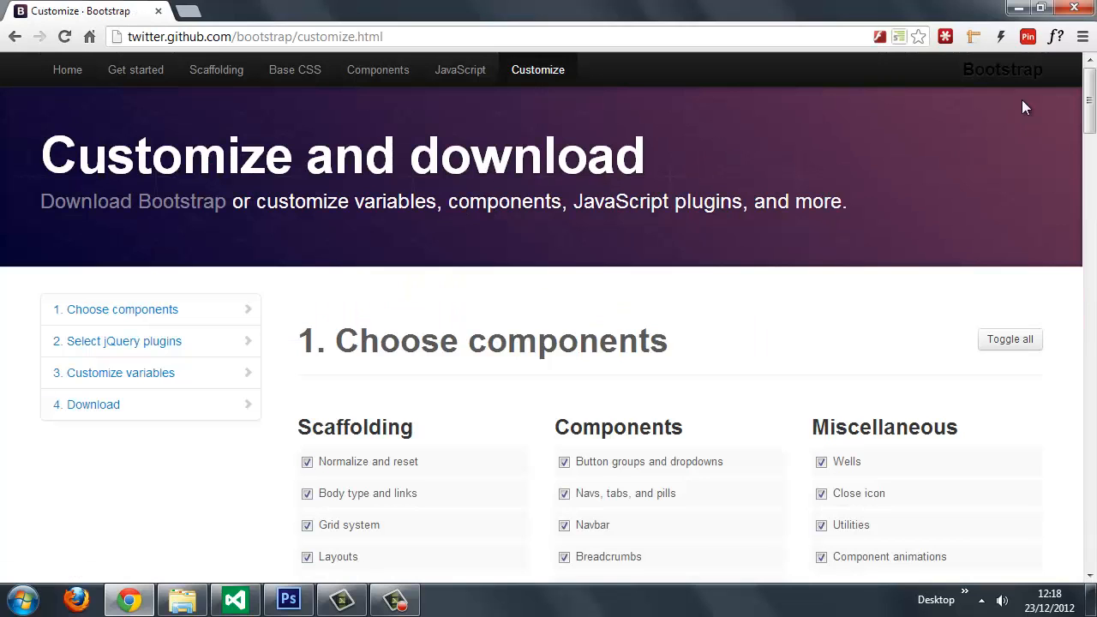
# Step: Look over the Bootstrap build options and deselect every item under Choose components
pyautogui.moveTo(1089, 105); pyautogui.dragTo(1092, 196)
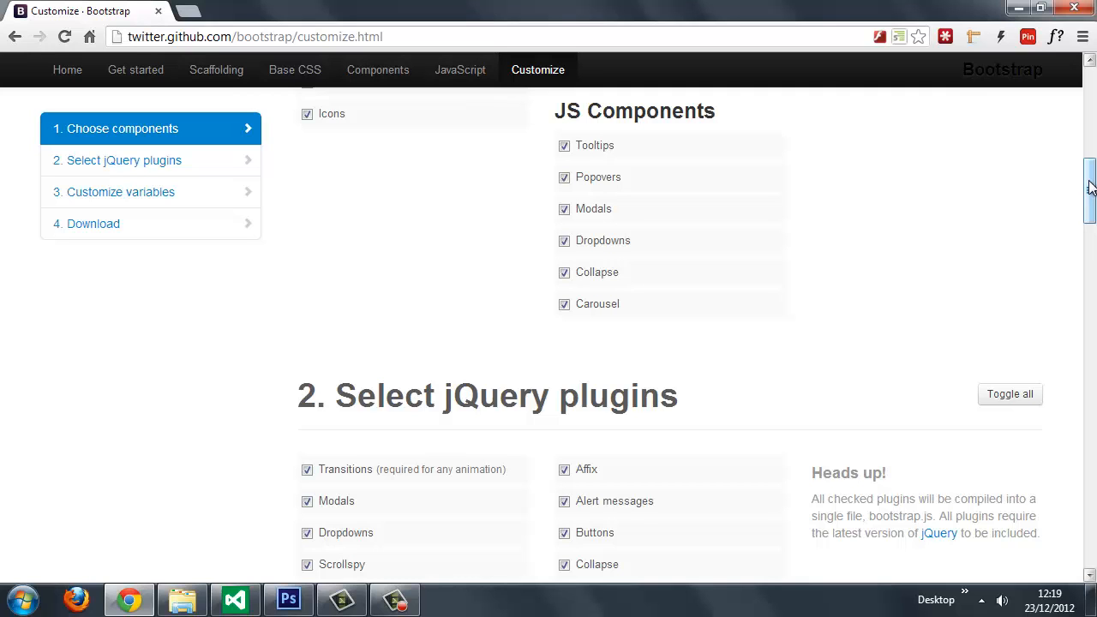
pyautogui.moveTo(1090, 187); pyautogui.dragTo(1090, 119)
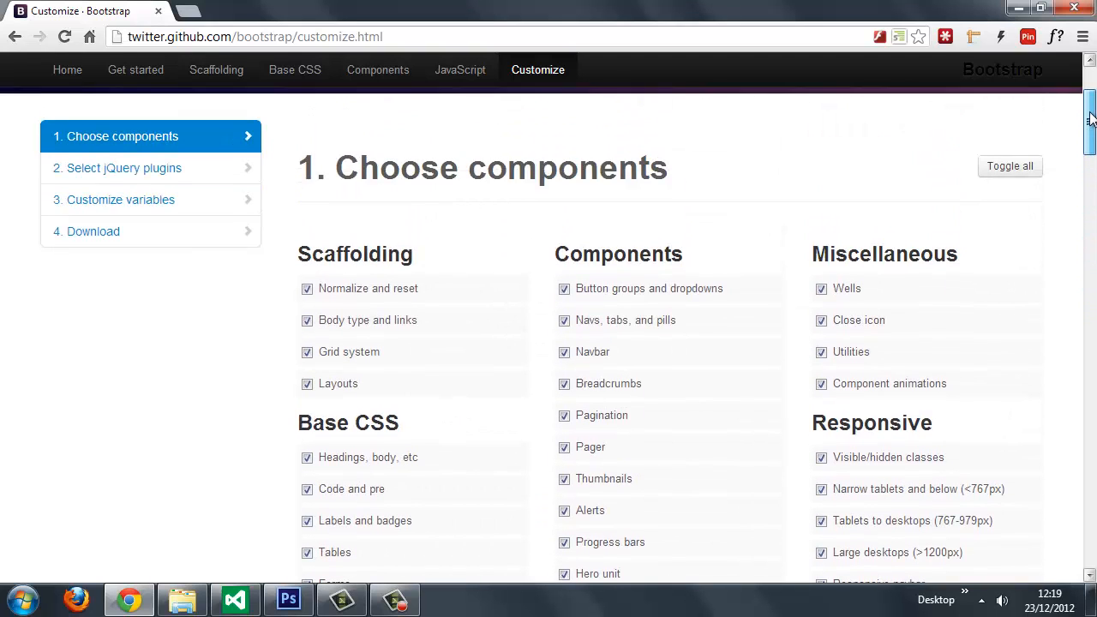
pyautogui.click(1012, 164)
pyautogui.moveTo(1090, 124); pyautogui.dragTo(1090, 135)
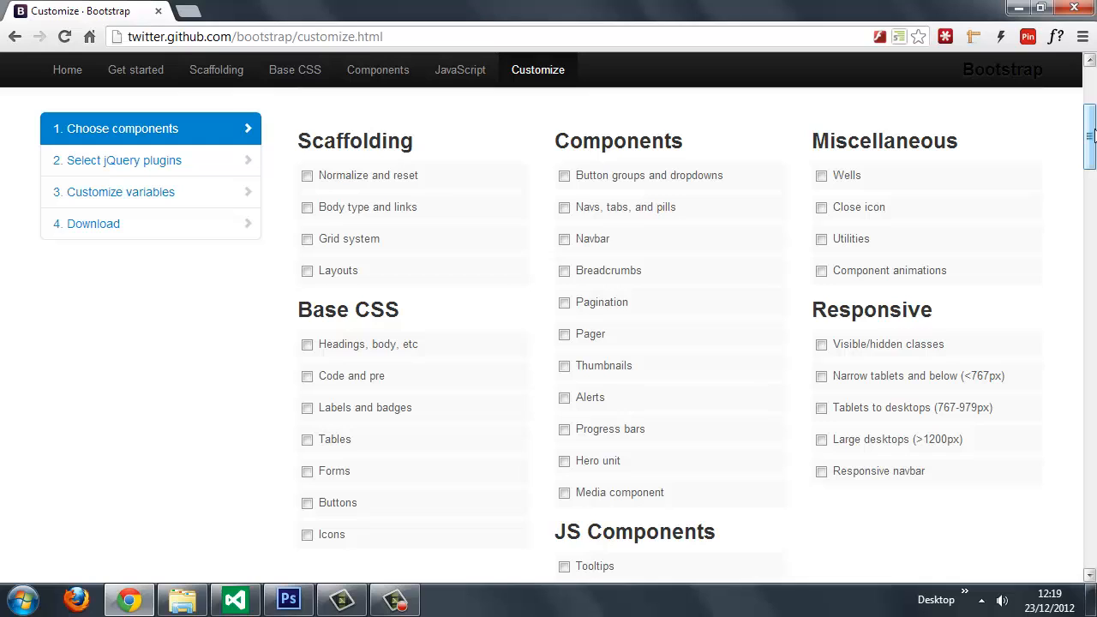
# Step: Include the Scaffolding items Normalize and reset, Body type and links, Grid system and Layouts, plus the Base CSS headings and body option
pyautogui.click(307, 176)
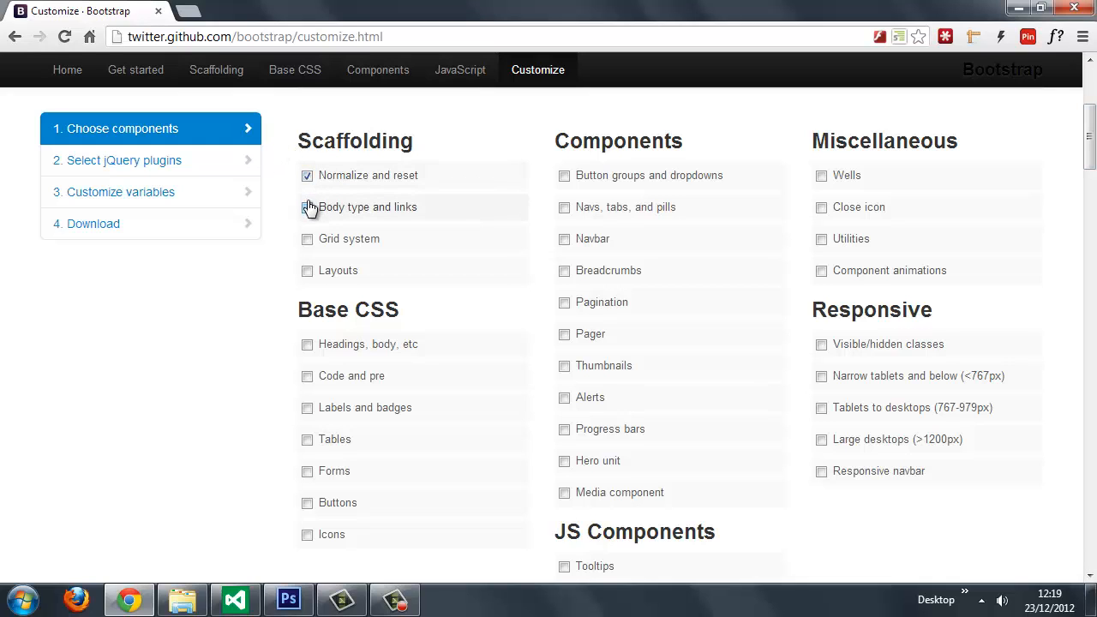
pyautogui.click(309, 207)
pyautogui.click(307, 239)
pyautogui.click(307, 271)
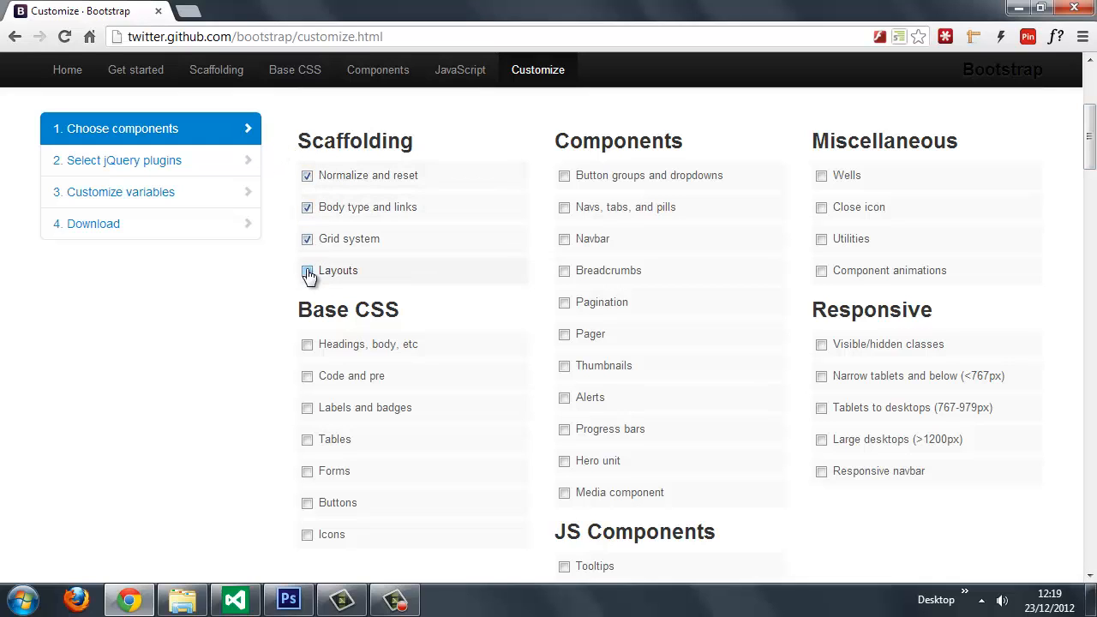
pyautogui.click(306, 345)
# Step: Include the Thumbnails and Media component items and the Utilities item under Miscellaneous
pyautogui.click(564, 367)
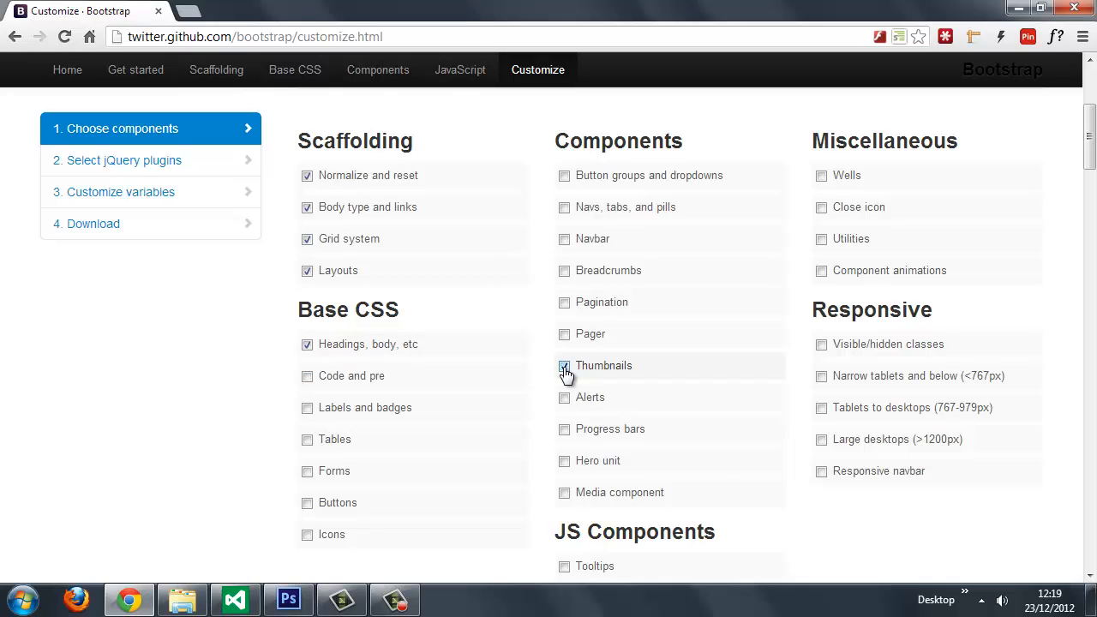
pyautogui.click(567, 493)
pyautogui.click(822, 241)
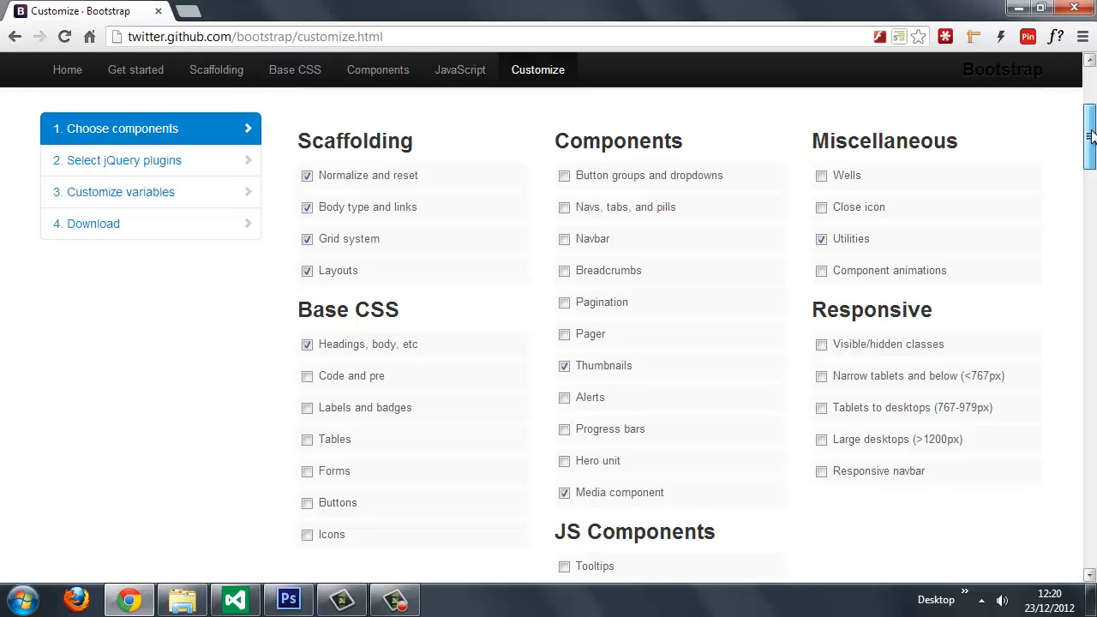
# Step: Review the remaining component choices and deselect every item under Select jQuery plugins
pyautogui.moveTo(1091, 135); pyautogui.dragTo(1091, 145)
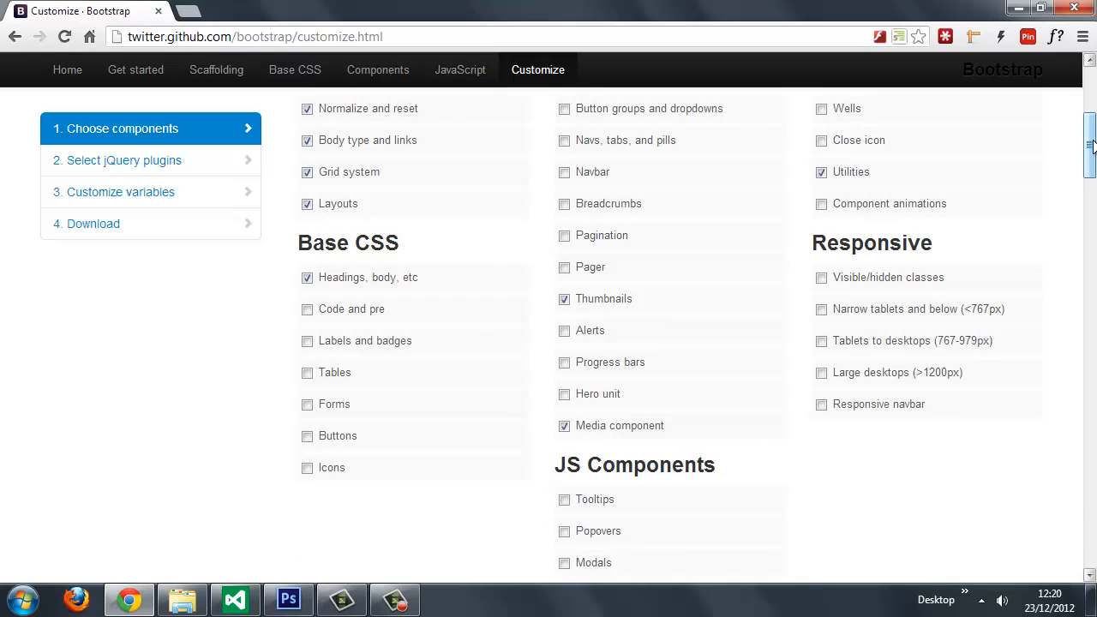
pyautogui.moveTo(1092, 146); pyautogui.dragTo(1092, 157)
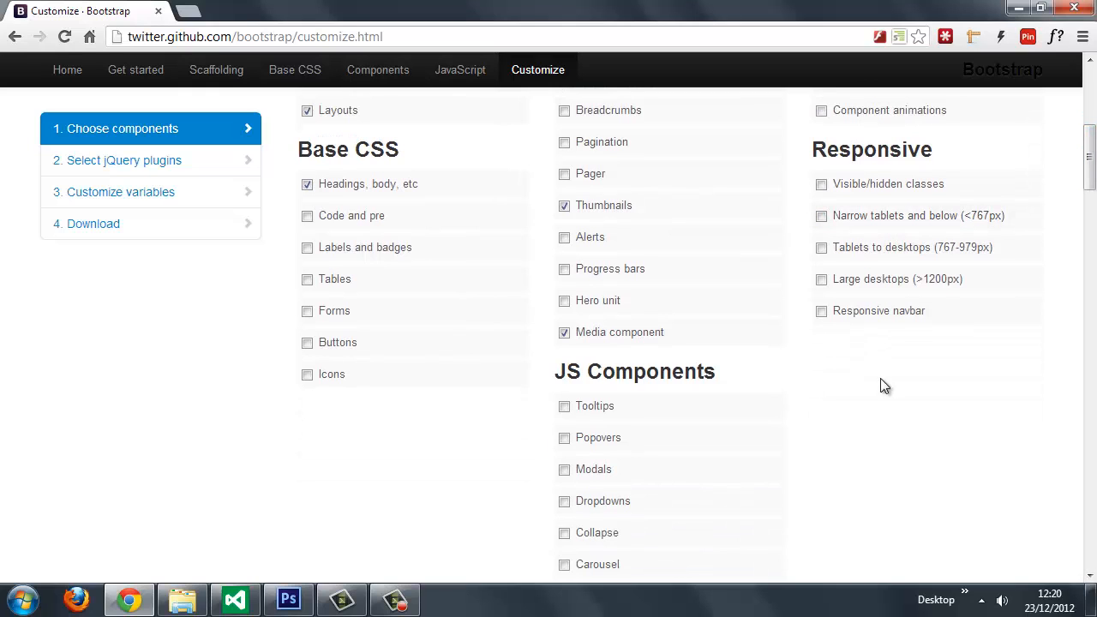
pyautogui.moveTo(1092, 152); pyautogui.dragTo(1092, 175)
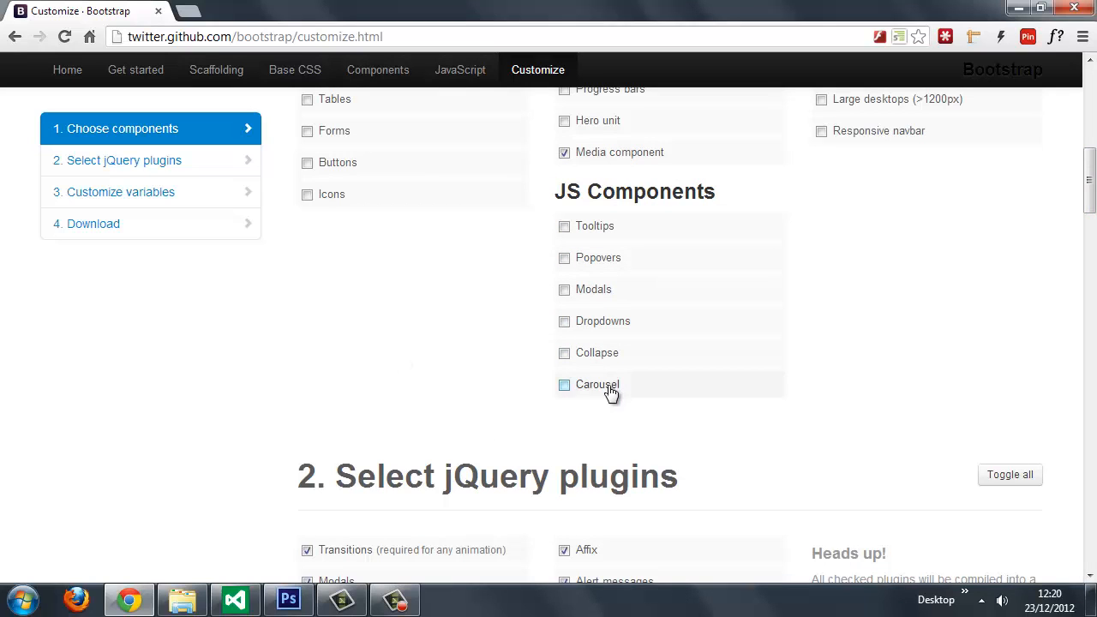
pyautogui.moveTo(1090, 182); pyautogui.dragTo(1091, 220)
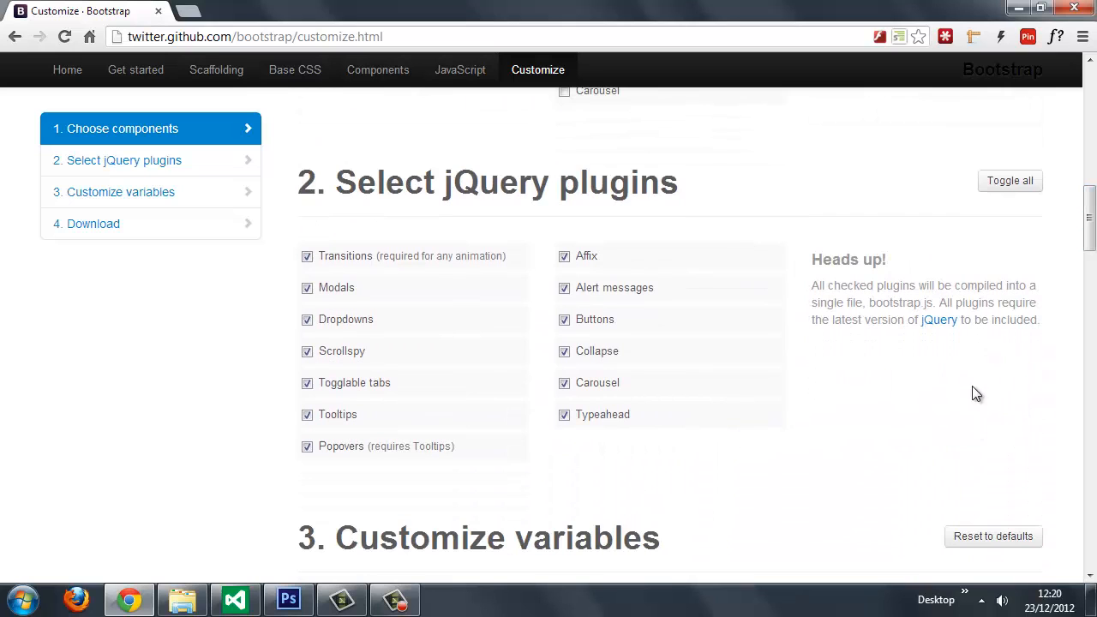
pyautogui.click(1019, 183)
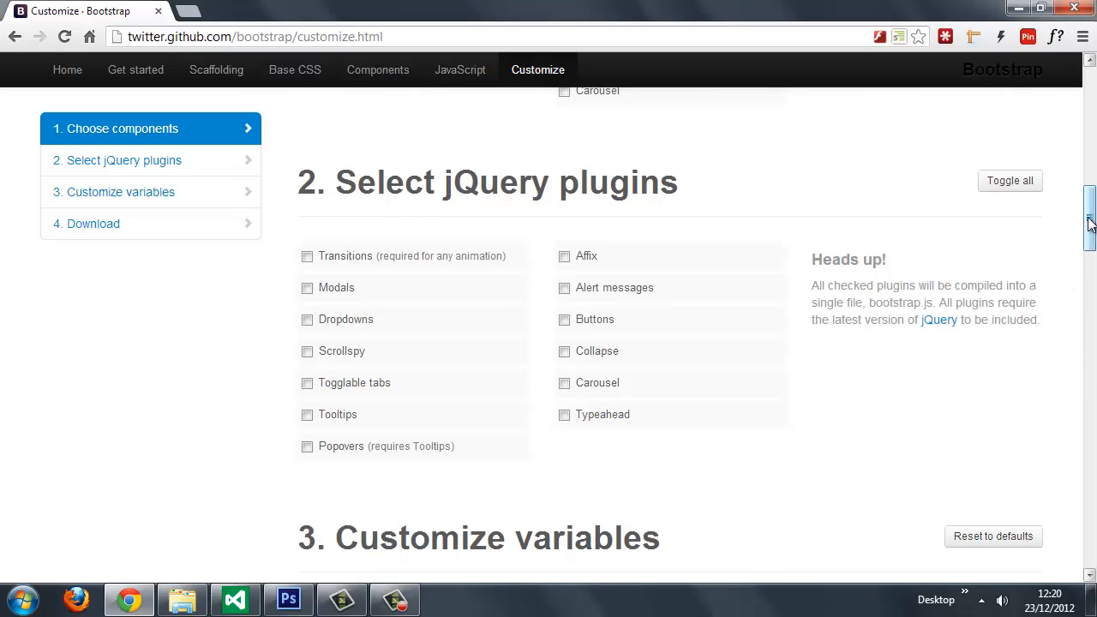
# Step: Bring up the Customize variables section, switch to Photoshop and look over the mumbo-1.psd and mumbo-2.psd designs
pyautogui.moveTo(1090, 215); pyautogui.dragTo(1090, 265)
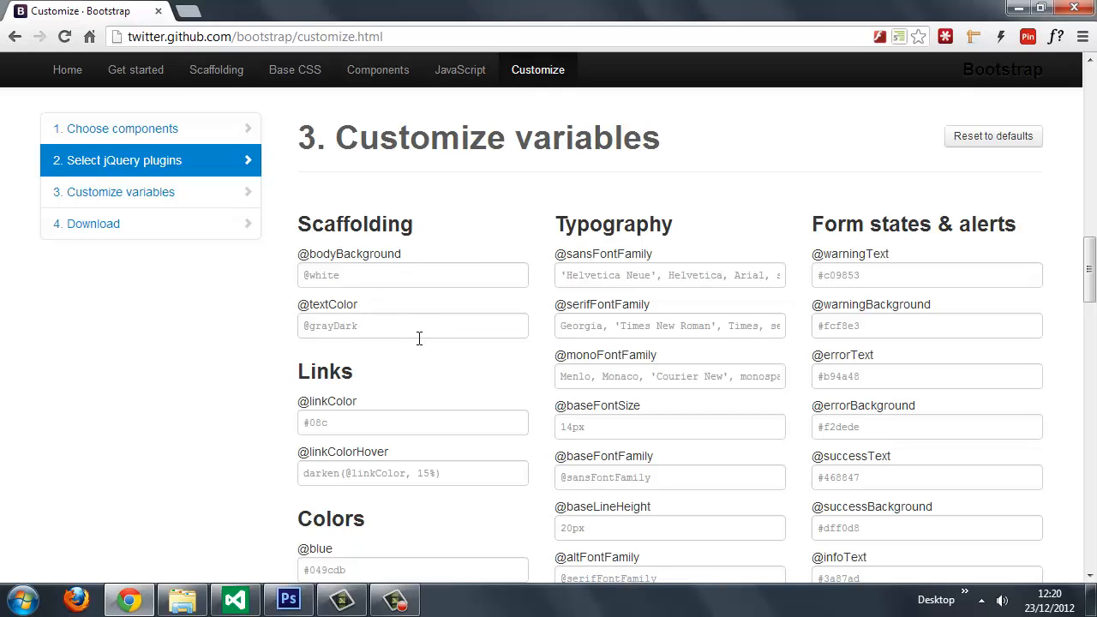
pyautogui.click(288, 600)
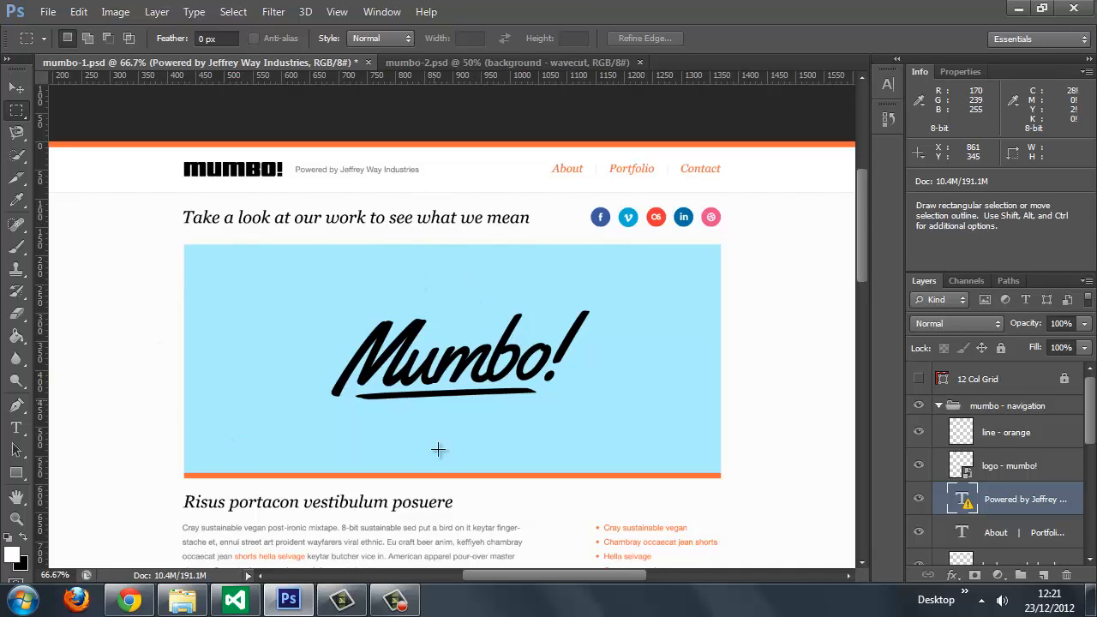
pyautogui.scroll(-3, 869, 214)
pyautogui.scroll(1, 873, 223)
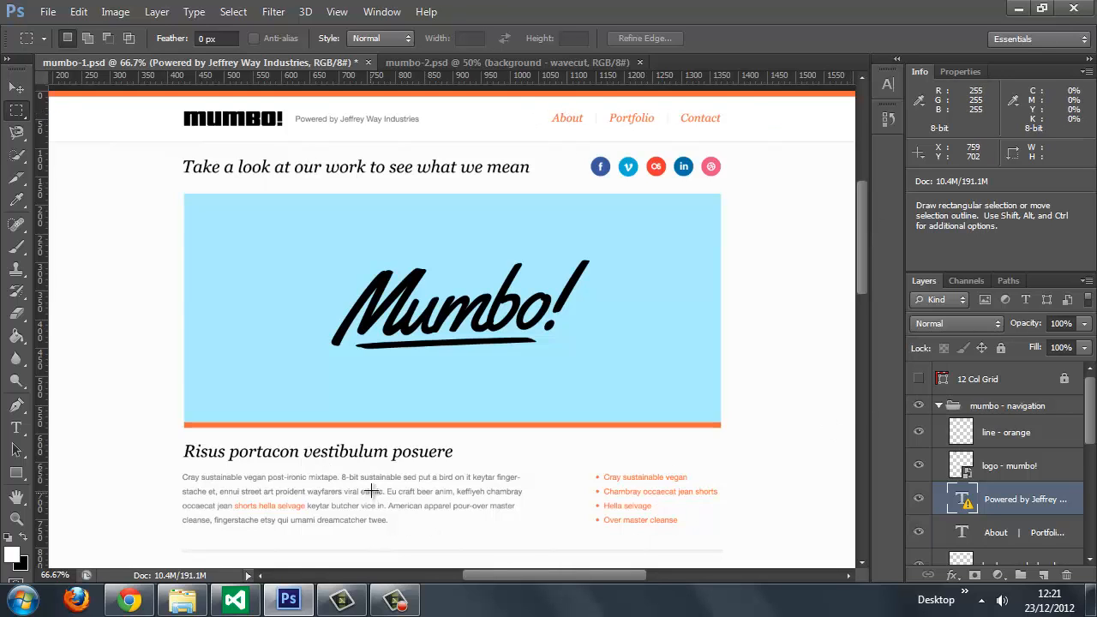
pyautogui.moveTo(864, 261); pyautogui.dragTo(900, 422)
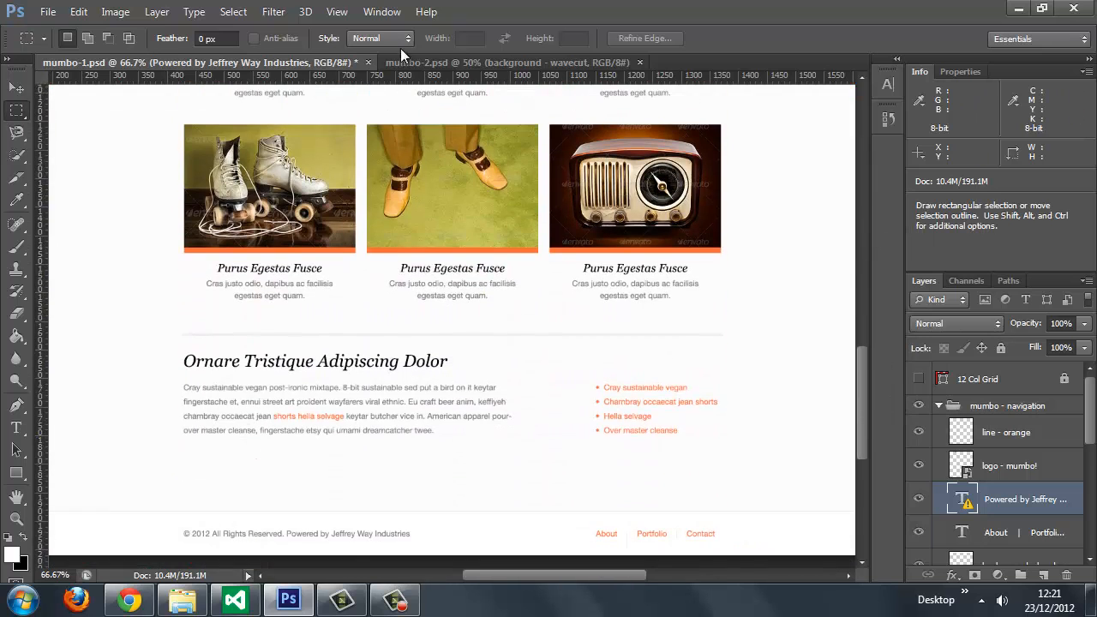
pyautogui.click(467, 62)
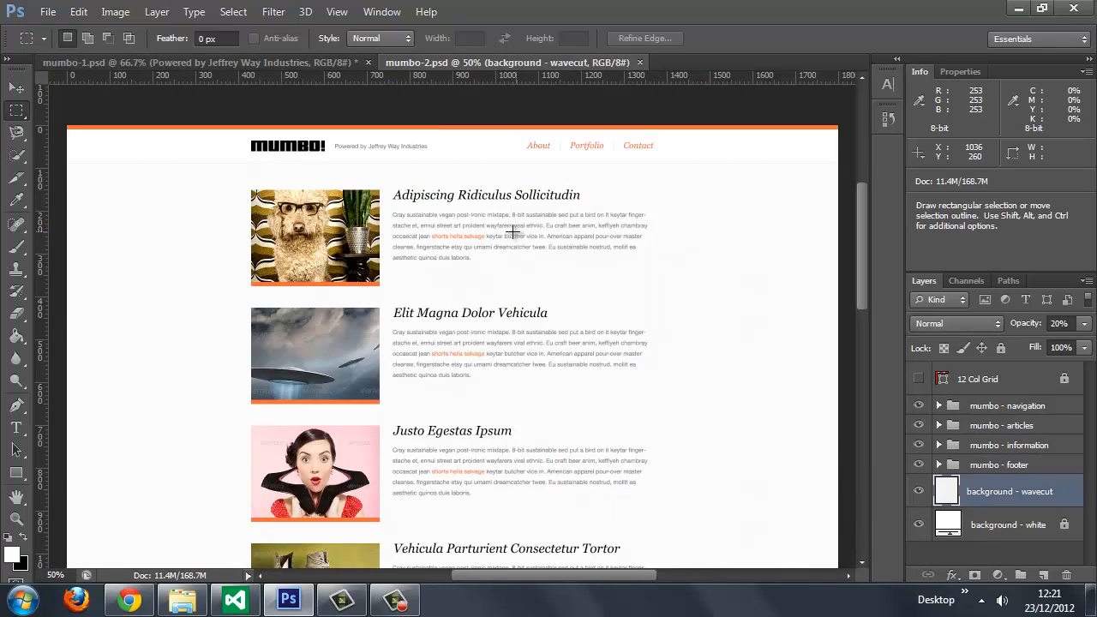
pyautogui.click(257, 64)
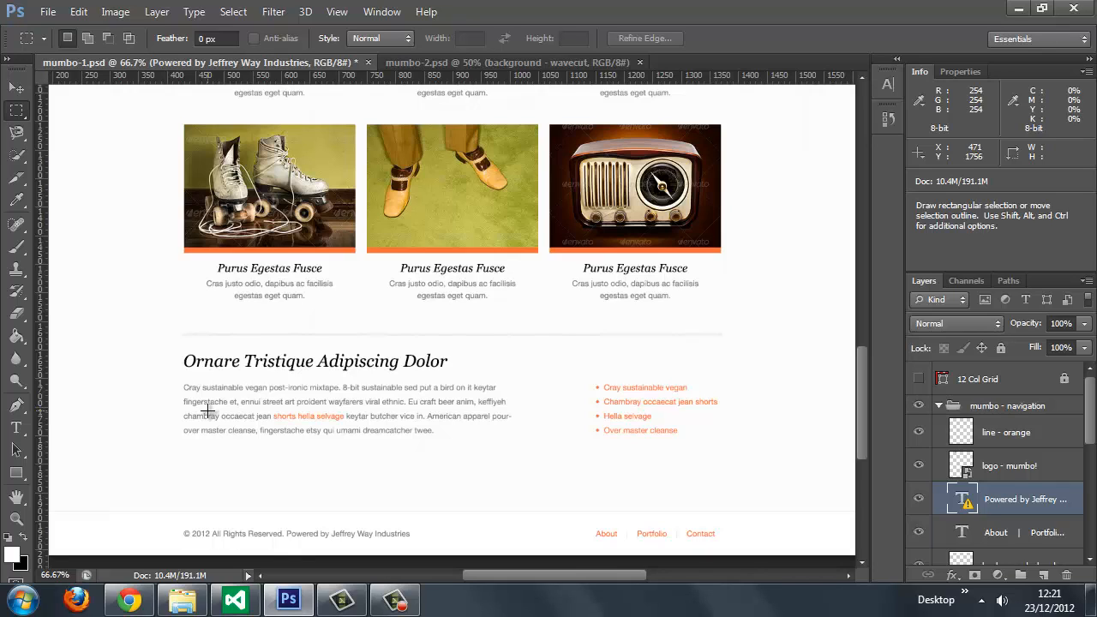
# Step: With the Type tool, edit the paragraph under Ornare Tristique Adipiscing Dolor, accept font substitution, and copy the hex code of its text color
pyautogui.click(11, 433)
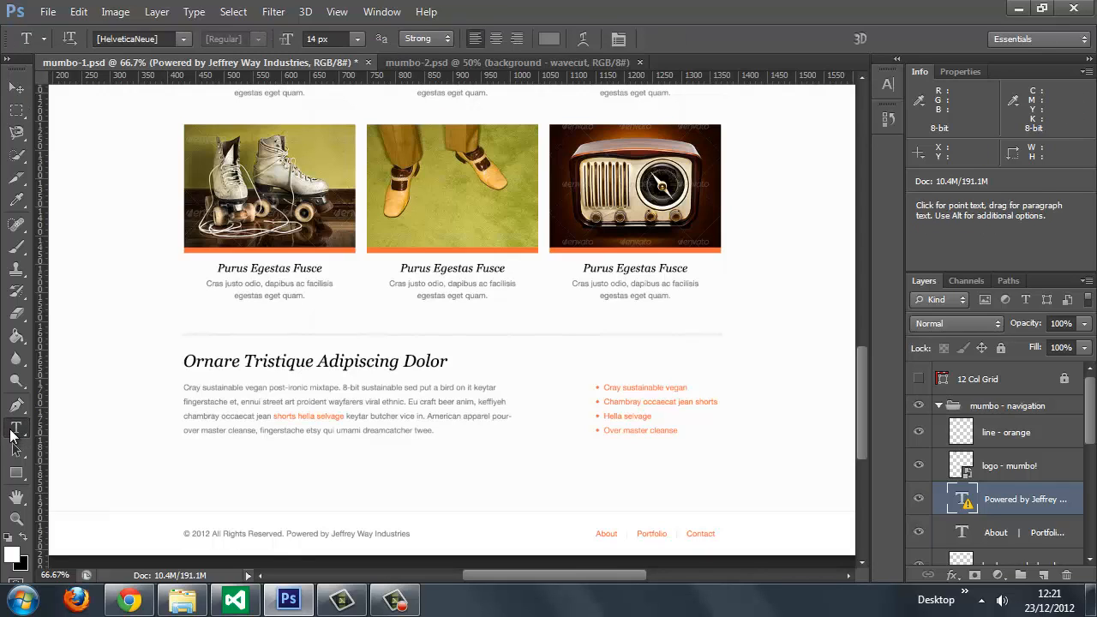
pyautogui.click(217, 402)
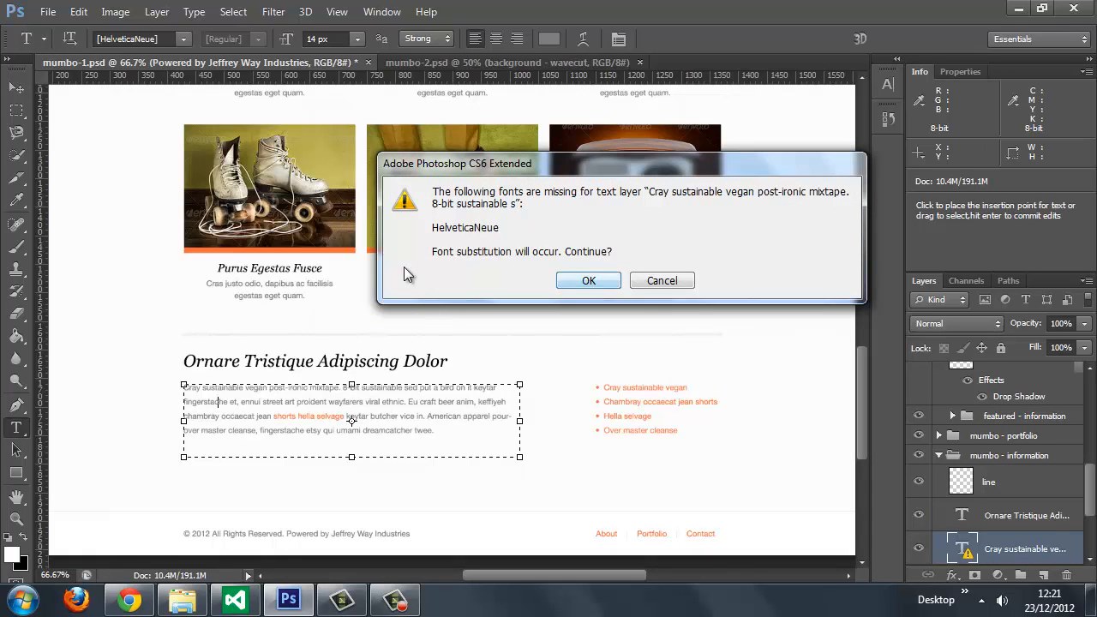
pyautogui.click(589, 280)
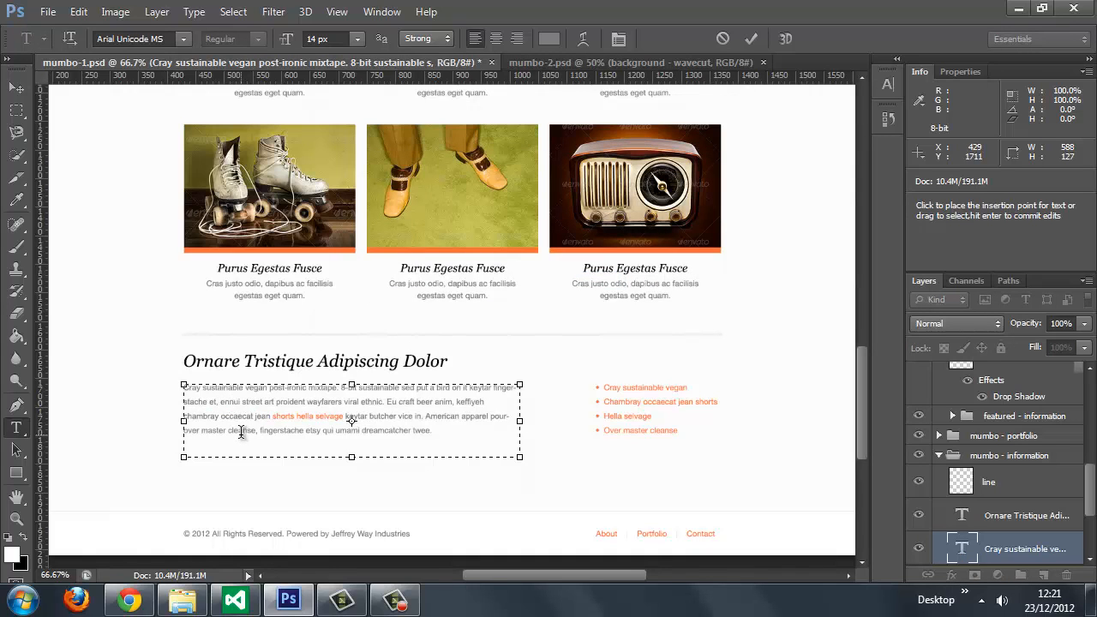
pyautogui.click(549, 40)
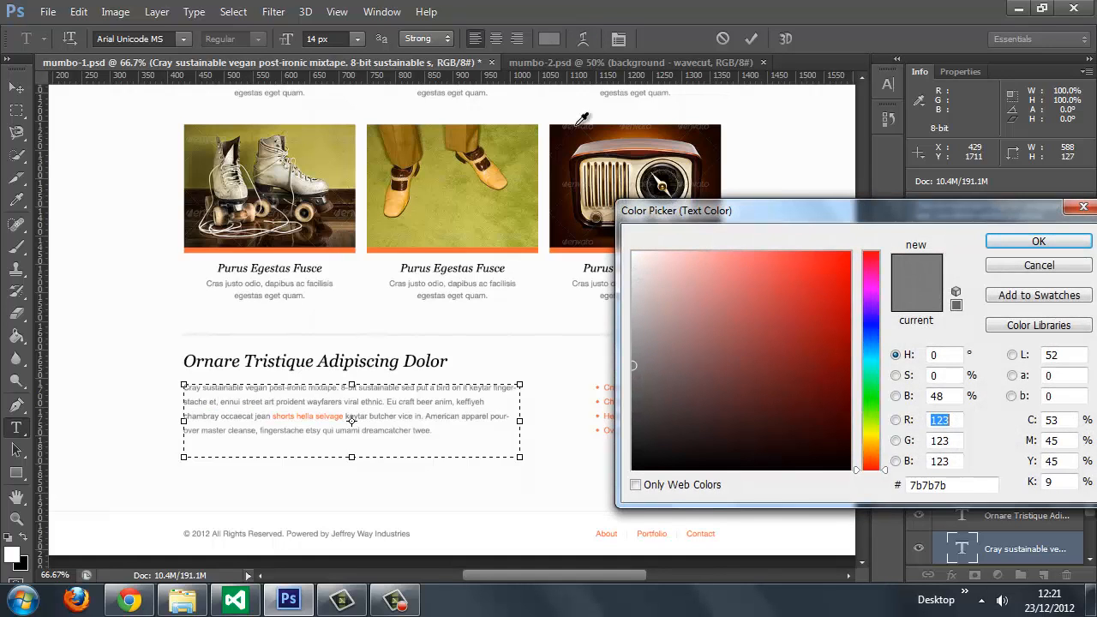
pyautogui.moveTo(960, 486); pyautogui.dragTo(868, 497)
pyautogui.hotkey('ctrl', 'c')
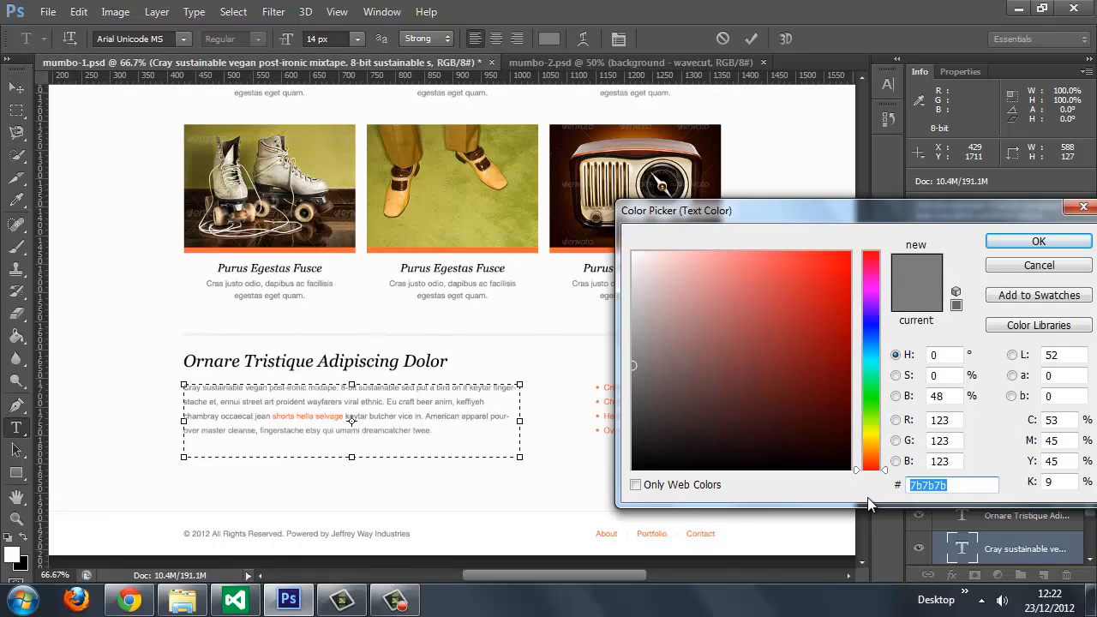
pyautogui.click(144, 604)
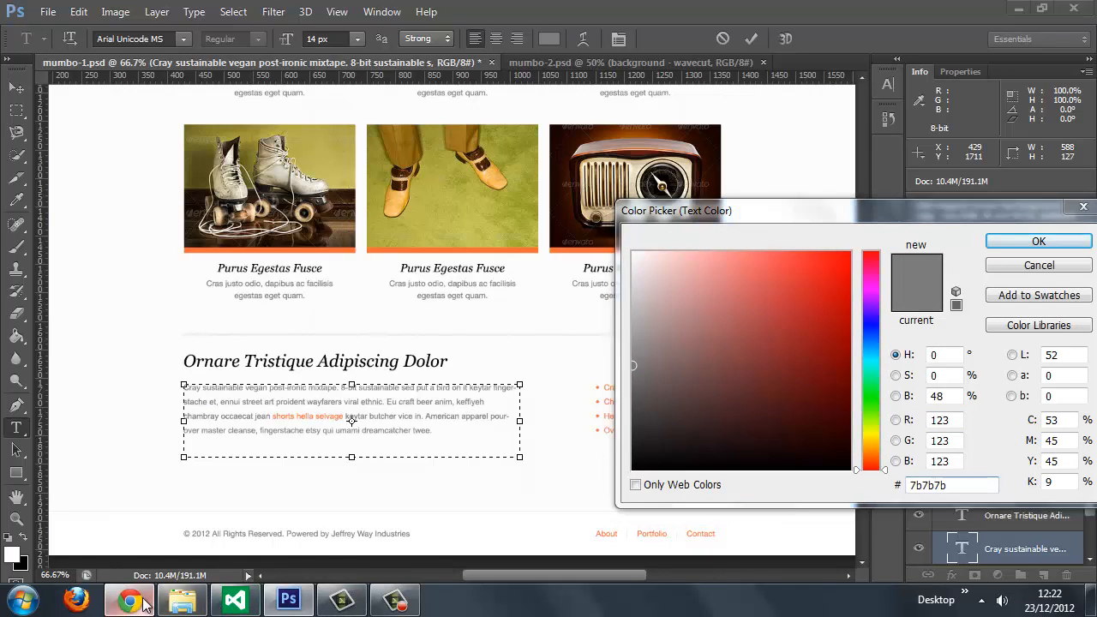
pyautogui.click(377, 326)
pyautogui.write('#')
pyautogui.hotkey('ctrl', 'v')
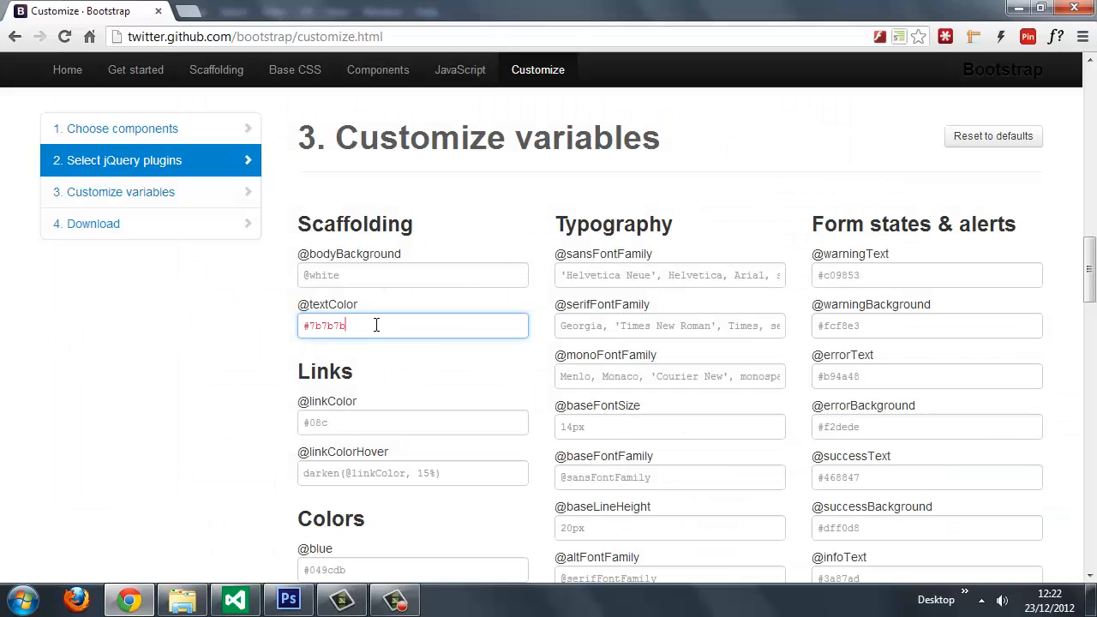
# Step: Return to Photoshop, finish editing the paragraph, and copy the hex text color of the orange bulleted list beside it, accepting font substitution
pyautogui.click(413, 423)
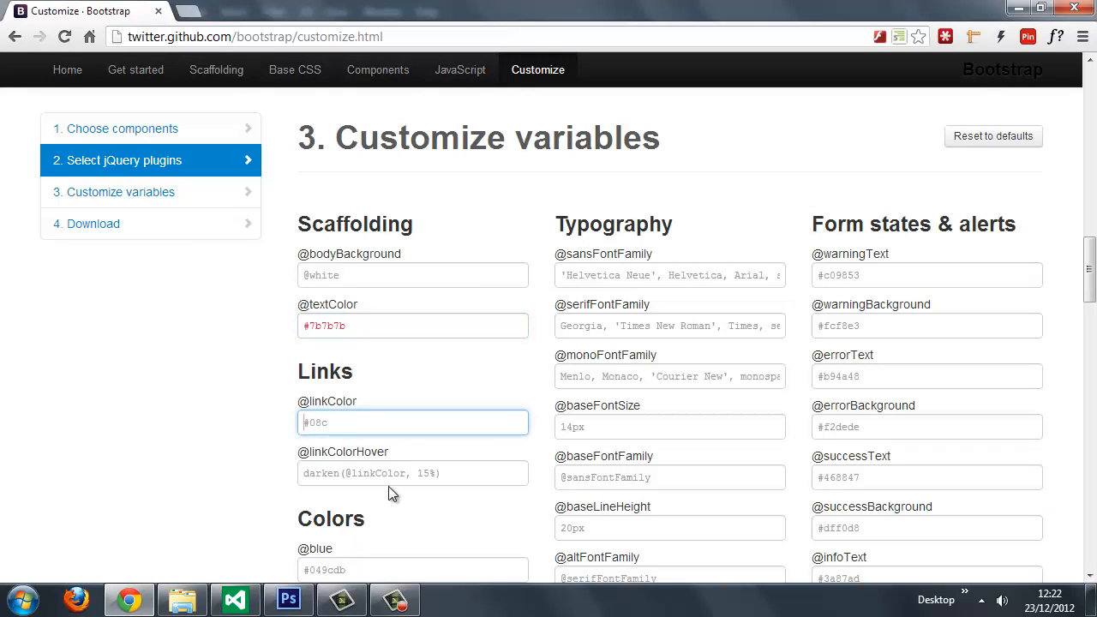
pyautogui.click(288, 600)
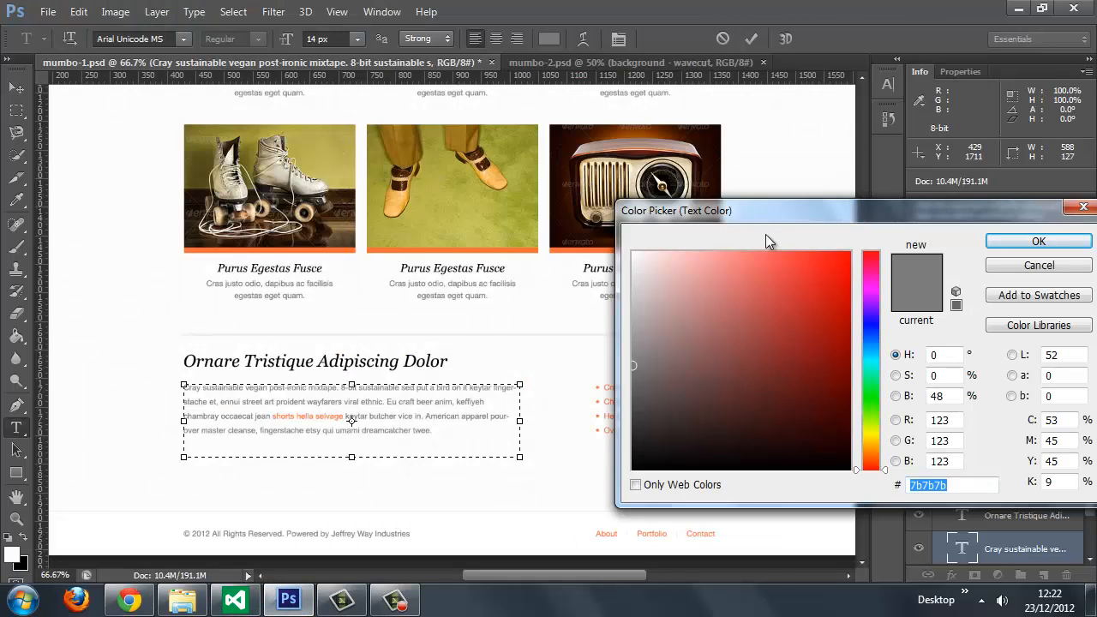
pyautogui.click(1051, 263)
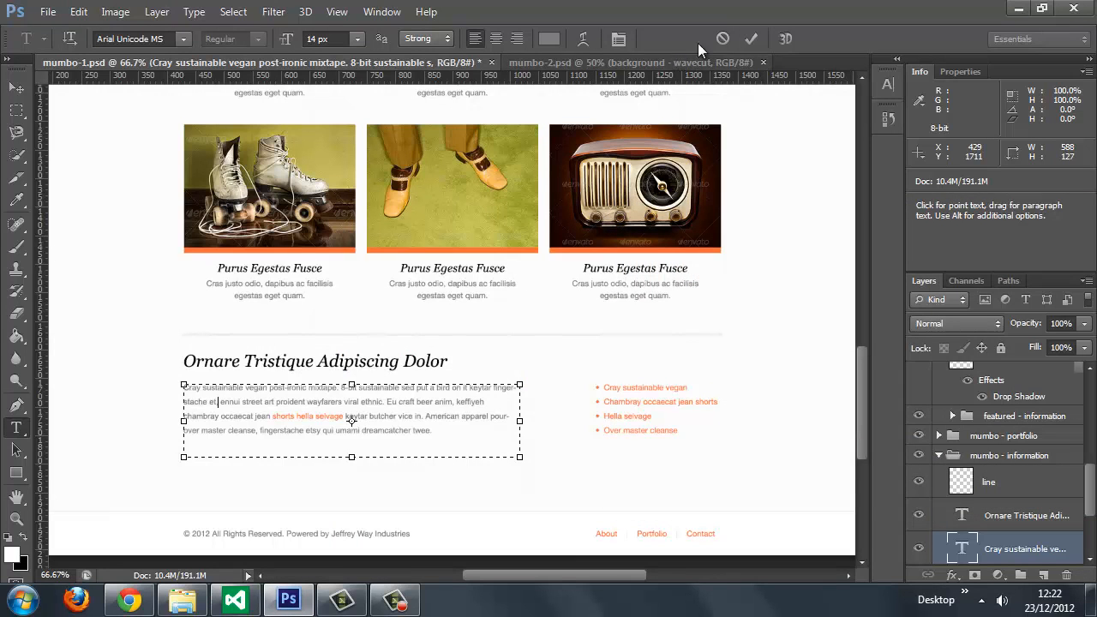
pyautogui.click(750, 38)
pyautogui.click(639, 390)
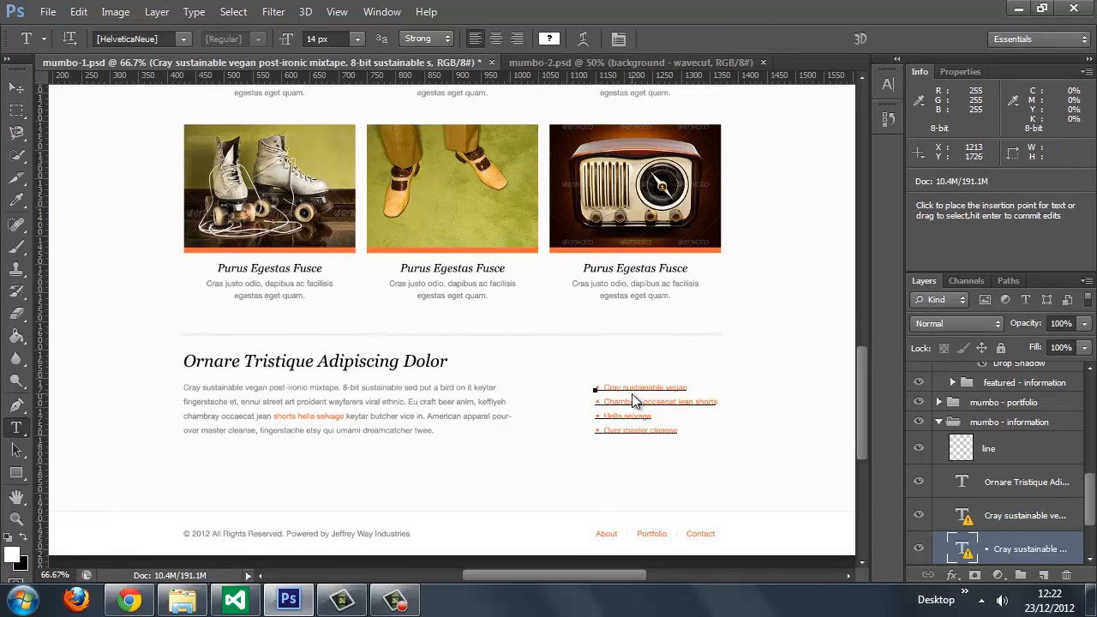
pyautogui.click(582, 282)
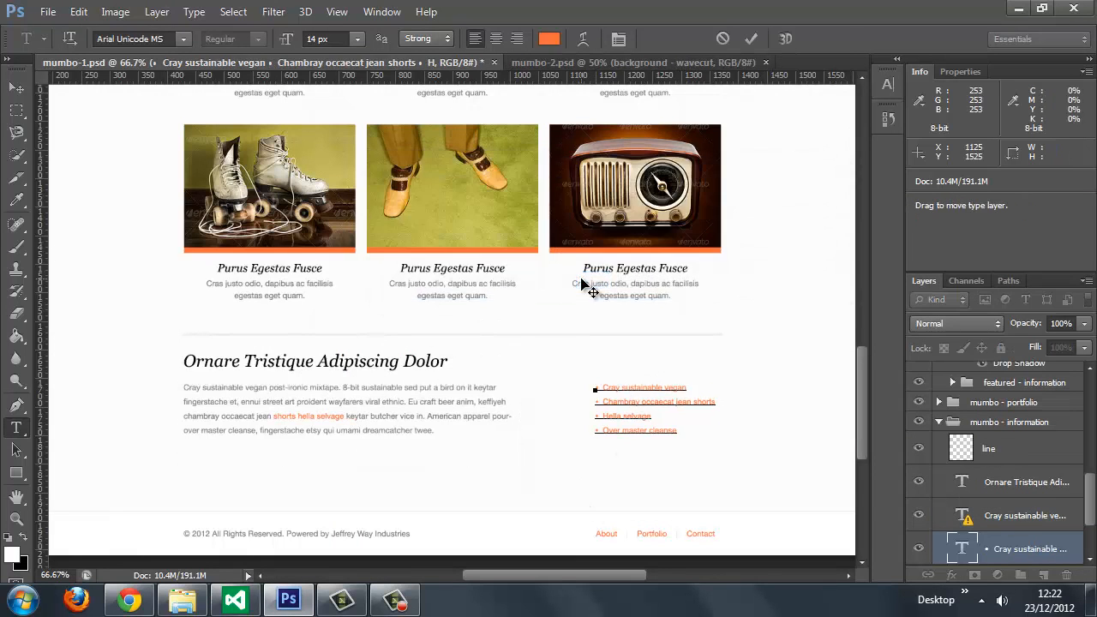
pyautogui.click(550, 39)
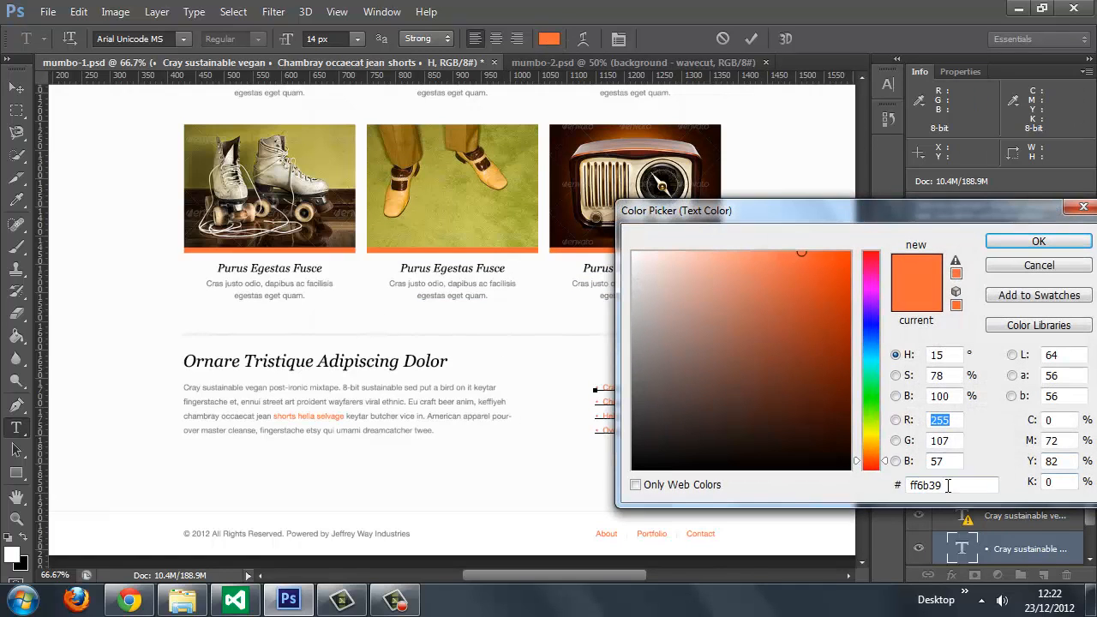
pyautogui.moveTo(948, 485); pyautogui.dragTo(781, 490)
pyautogui.hotkey('ctrl', 'c')
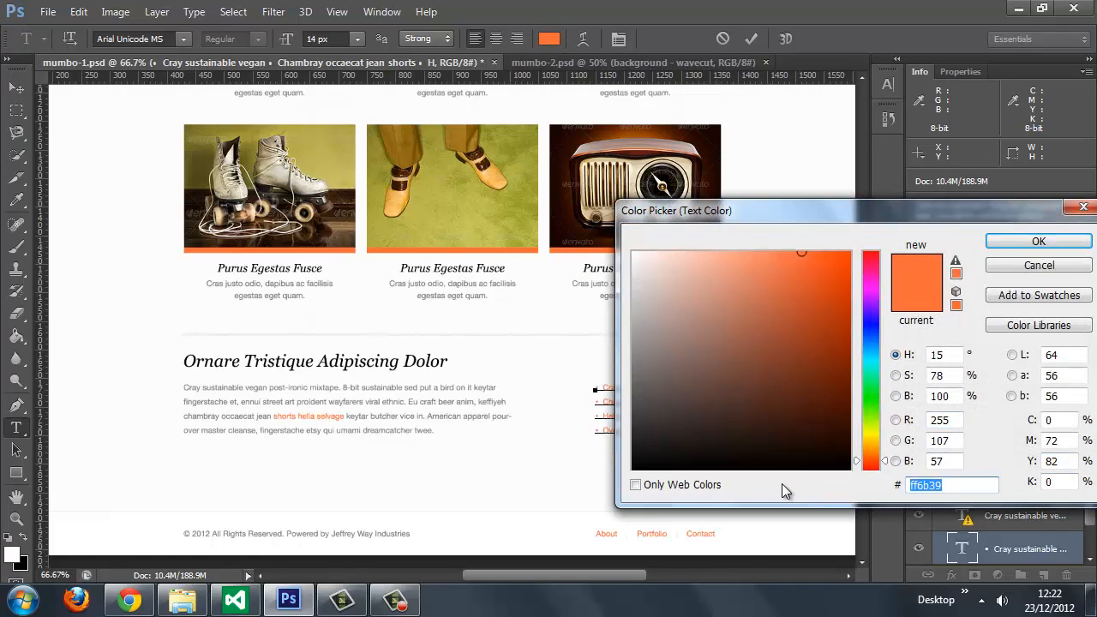
pyautogui.click(129, 600)
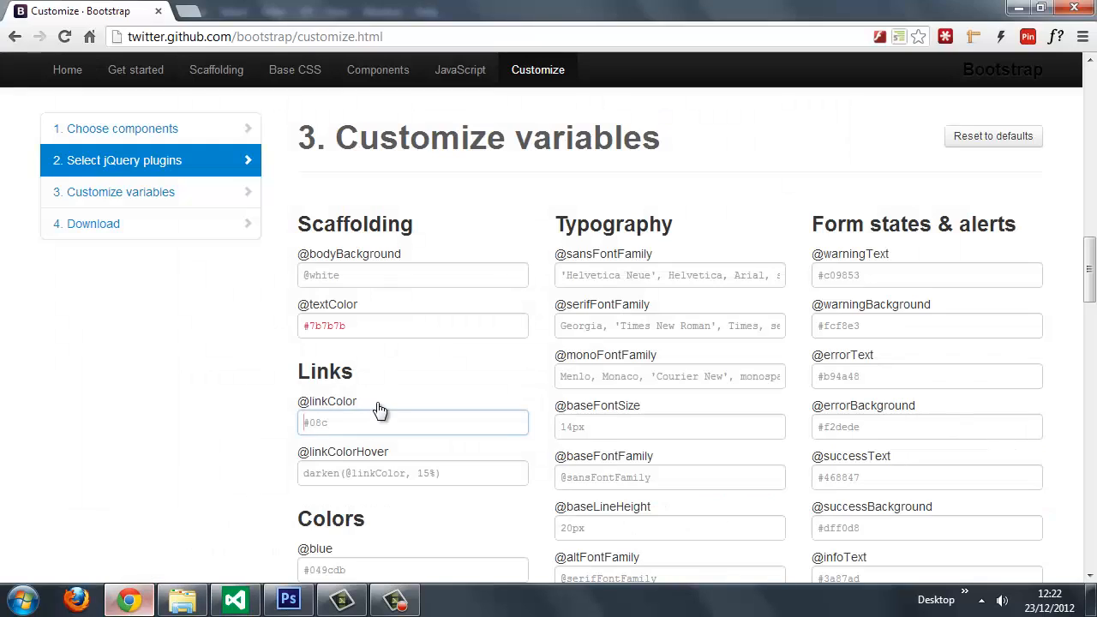
pyautogui.write('#')
pyautogui.hotkey('ctrl', 'v')
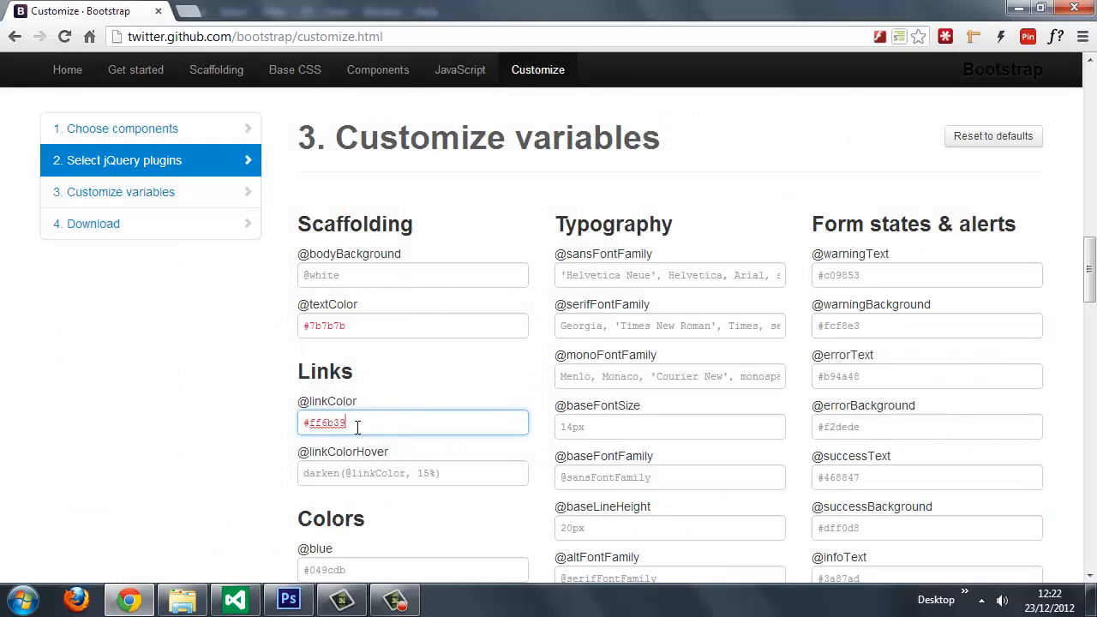
# Step: Switch to Photoshop, close the text color picker without changes, and return to Chrome
pyautogui.click(288, 600)
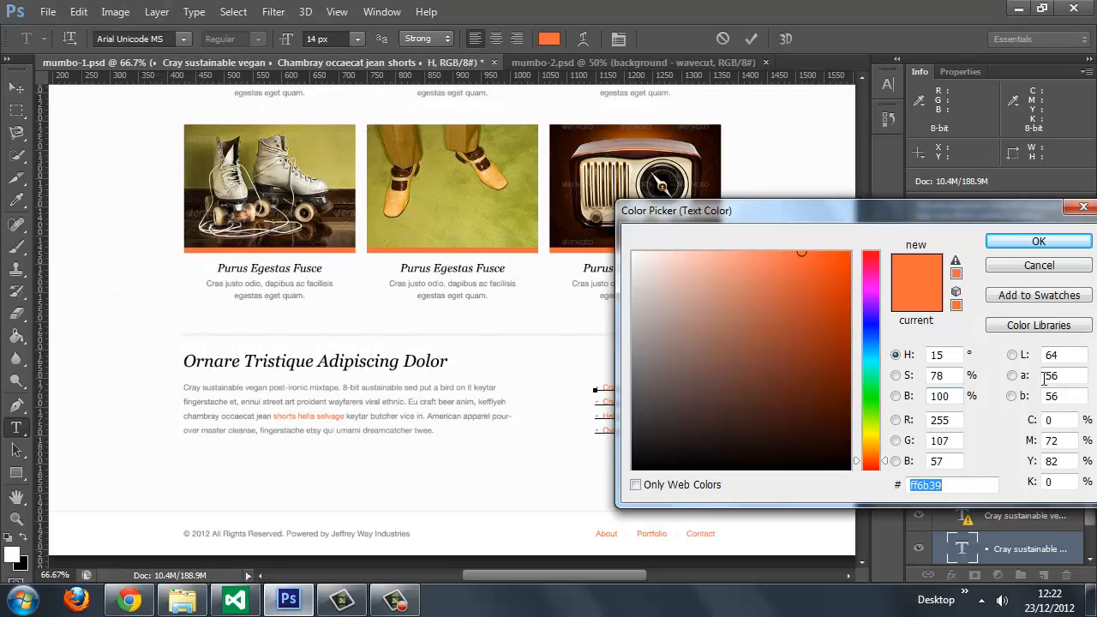
pyautogui.click(1039, 265)
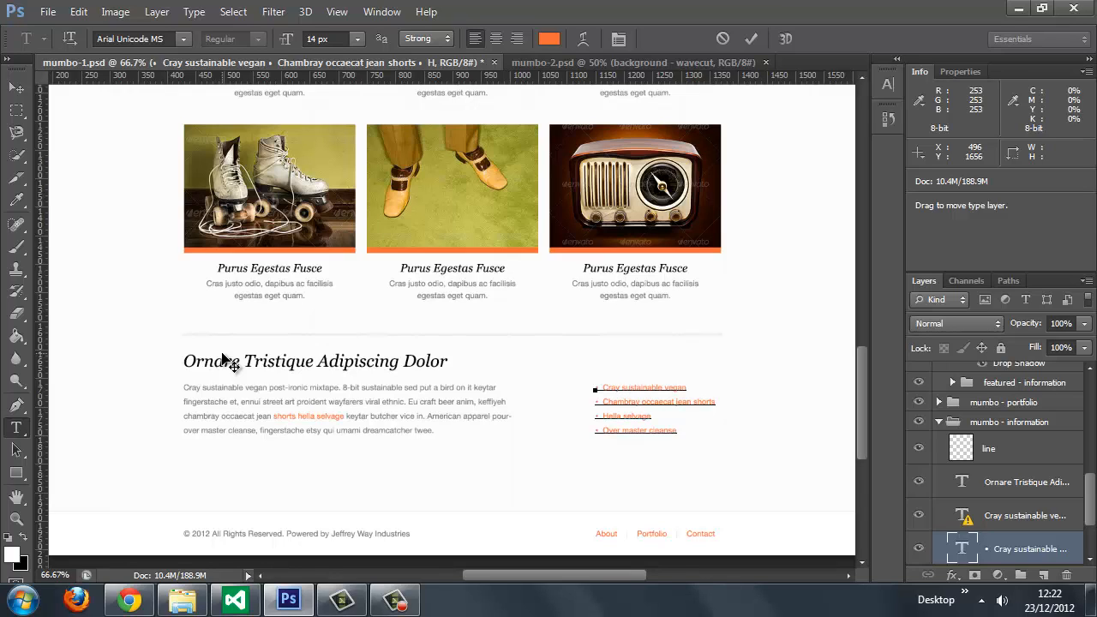
pyautogui.hotkey('alt', 'Tab')
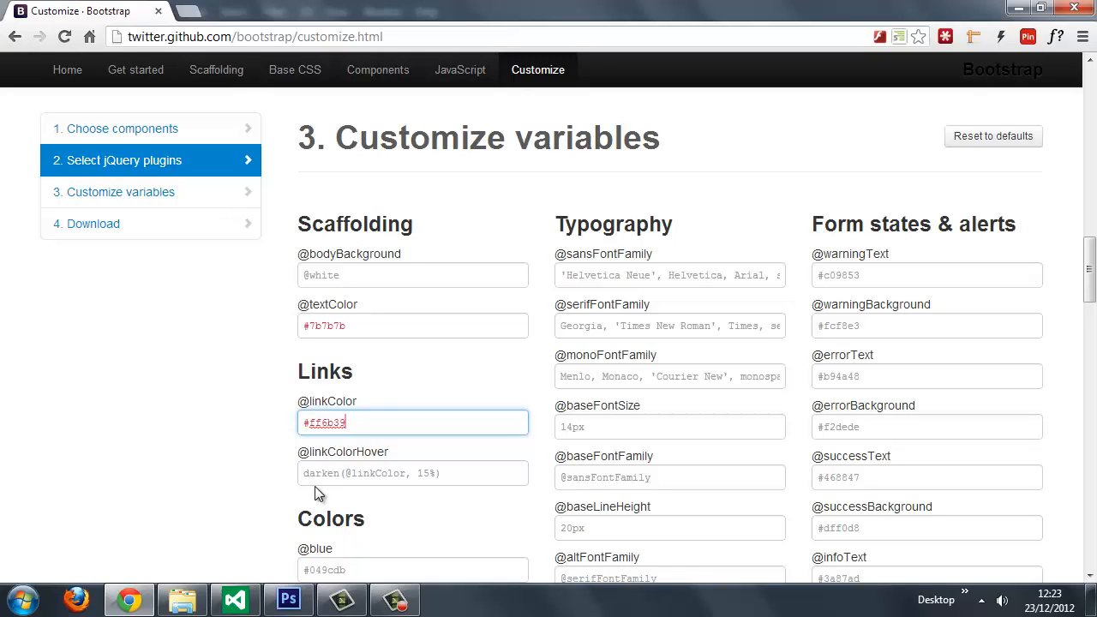
pyautogui.moveTo(1091, 271); pyautogui.dragTo(1090, 301)
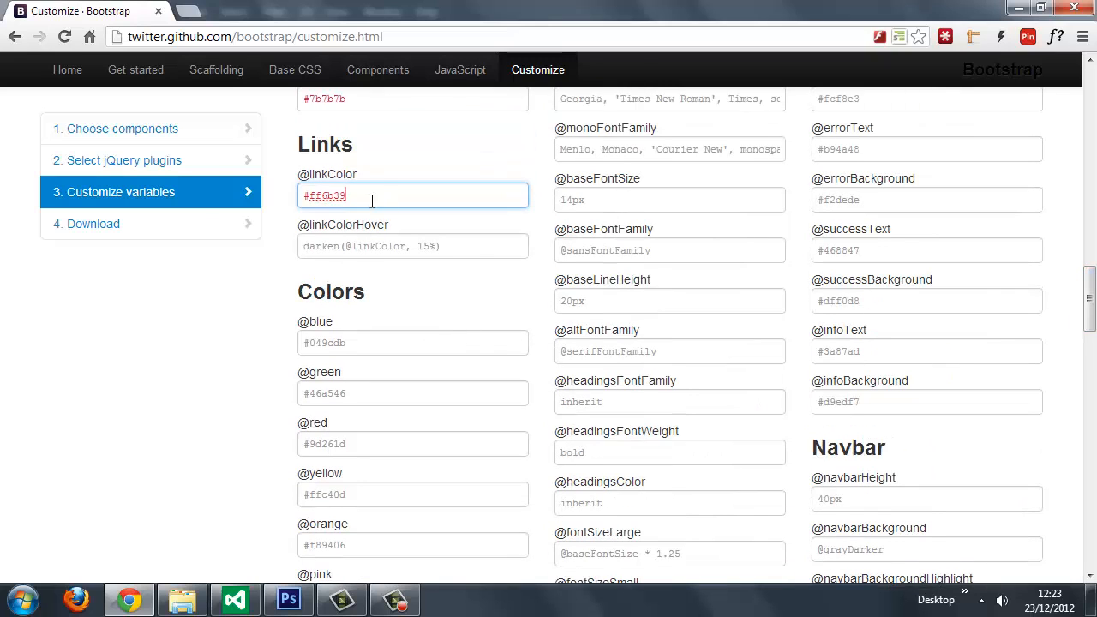
pyautogui.moveTo(372, 201); pyautogui.dragTo(200, 196)
pyautogui.hotkey('ctrl', 'c')
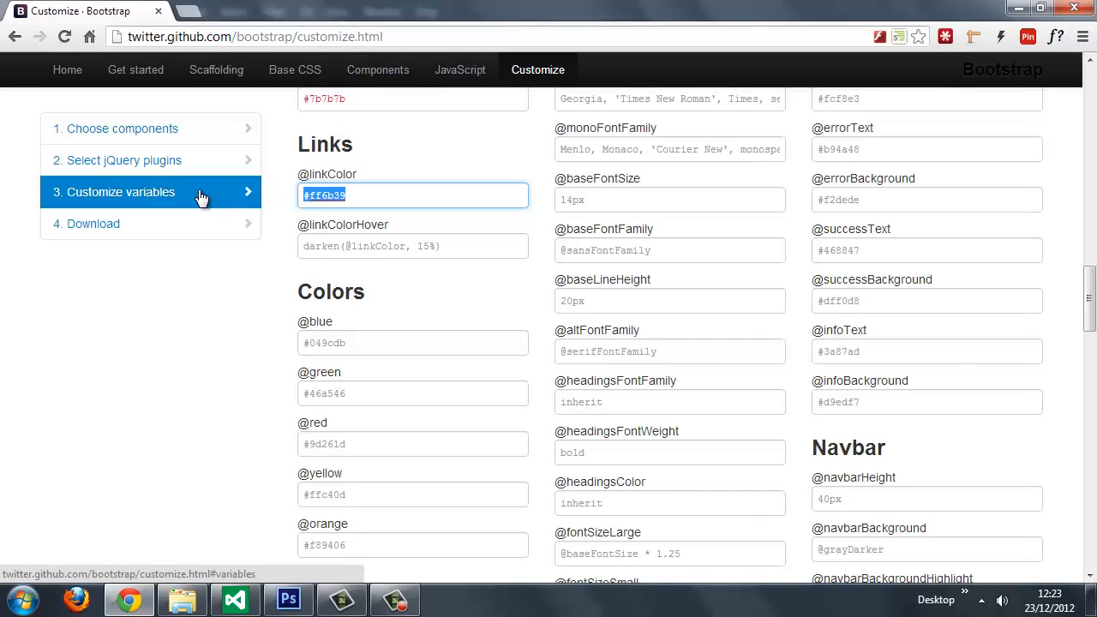
pyautogui.click(370, 546)
pyautogui.hotkey('ctrl', 'v')
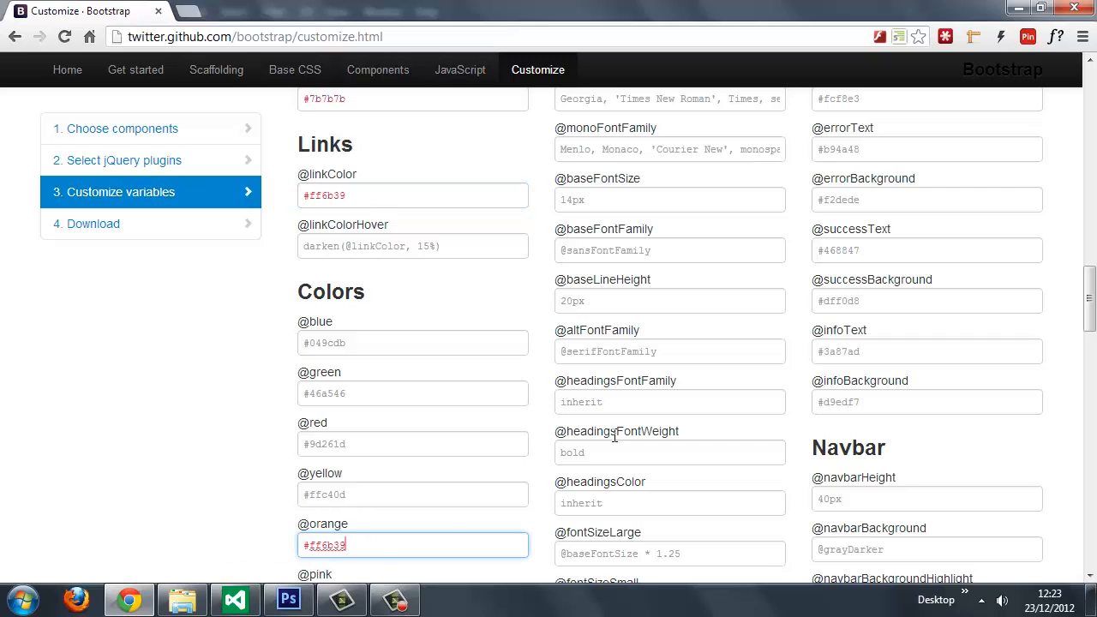
pyautogui.moveTo(1090, 298); pyautogui.dragTo(1091, 384)
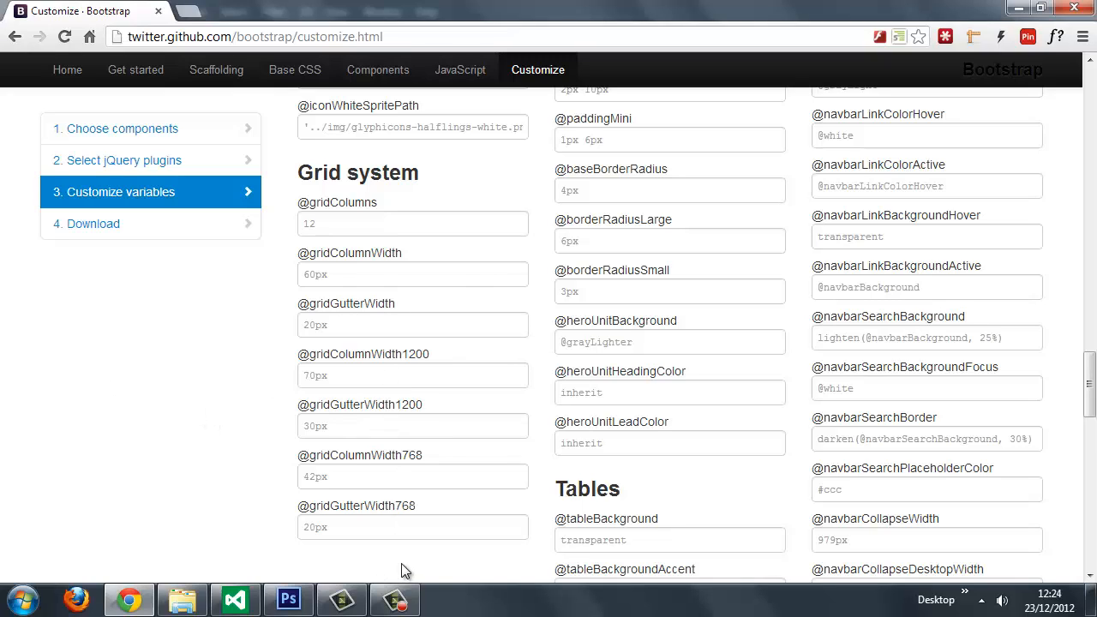
pyautogui.moveTo(1089, 382); pyautogui.dragTo(1090, 274)
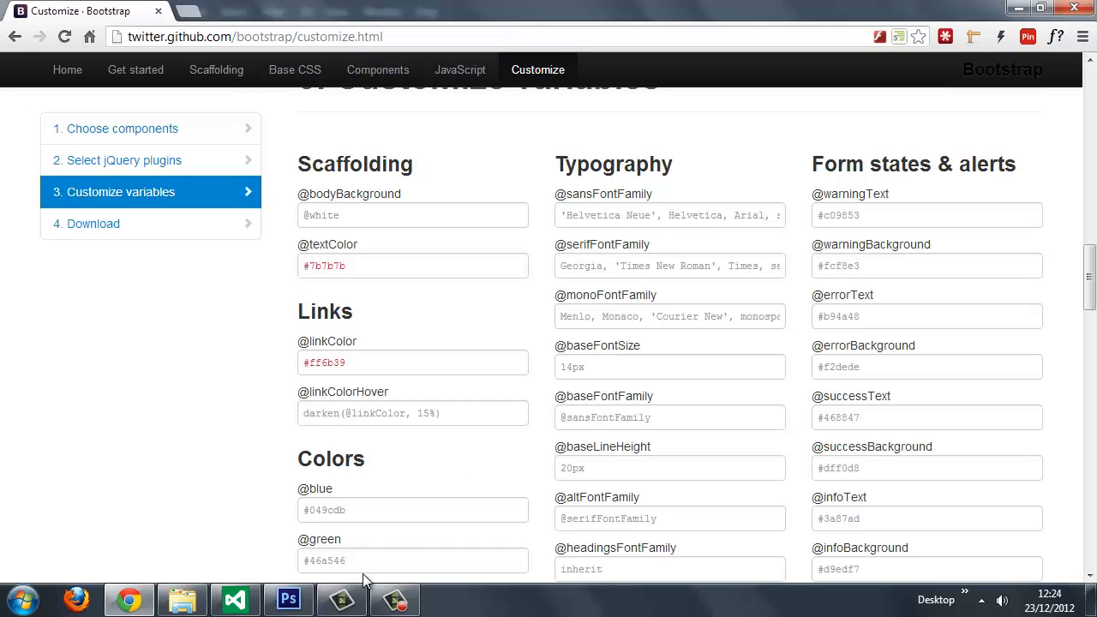
# Step: Switch to Photoshop, check the character settings of the Ornare Tristique Adipiscing Dolor heading, discard the text edit, and return to Chrome
pyautogui.click(288, 600)
pyautogui.click(234, 361)
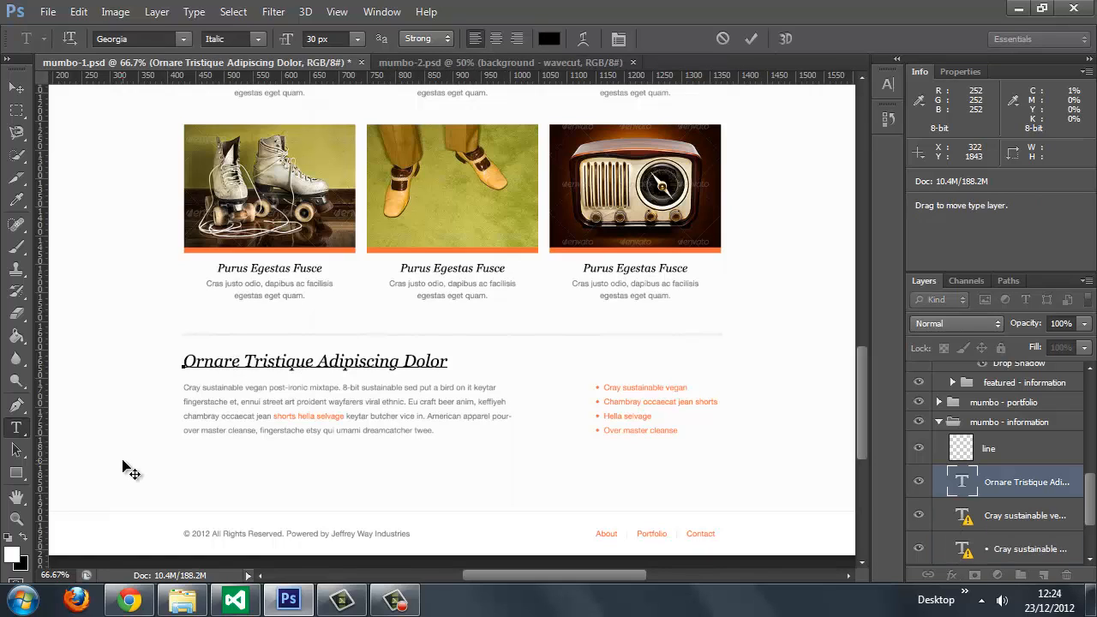
pyautogui.click(889, 86)
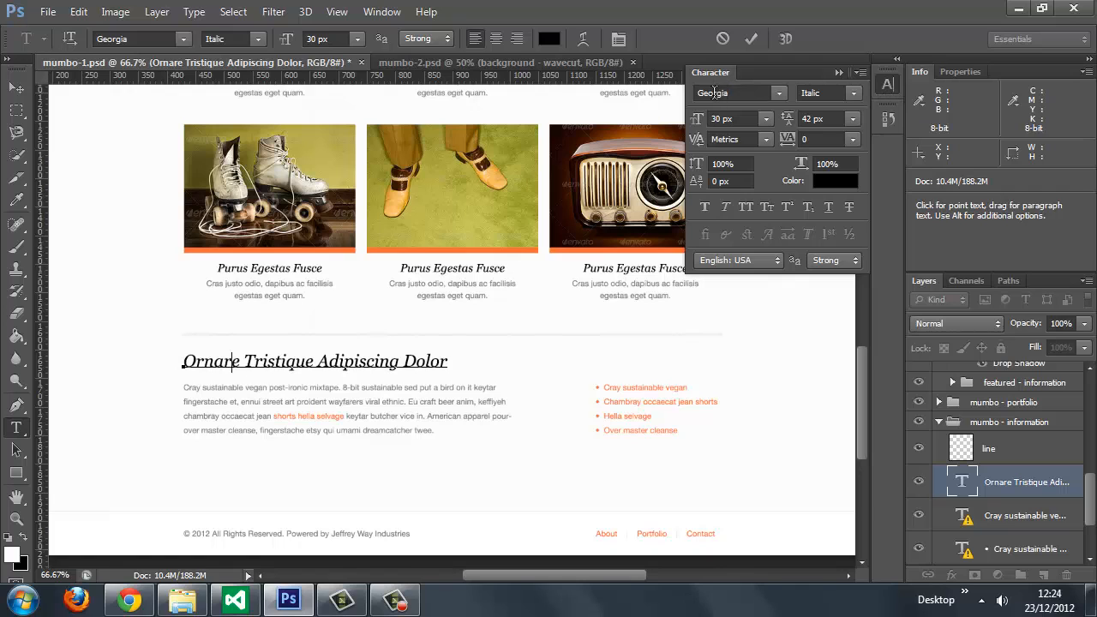
pyautogui.click(891, 86)
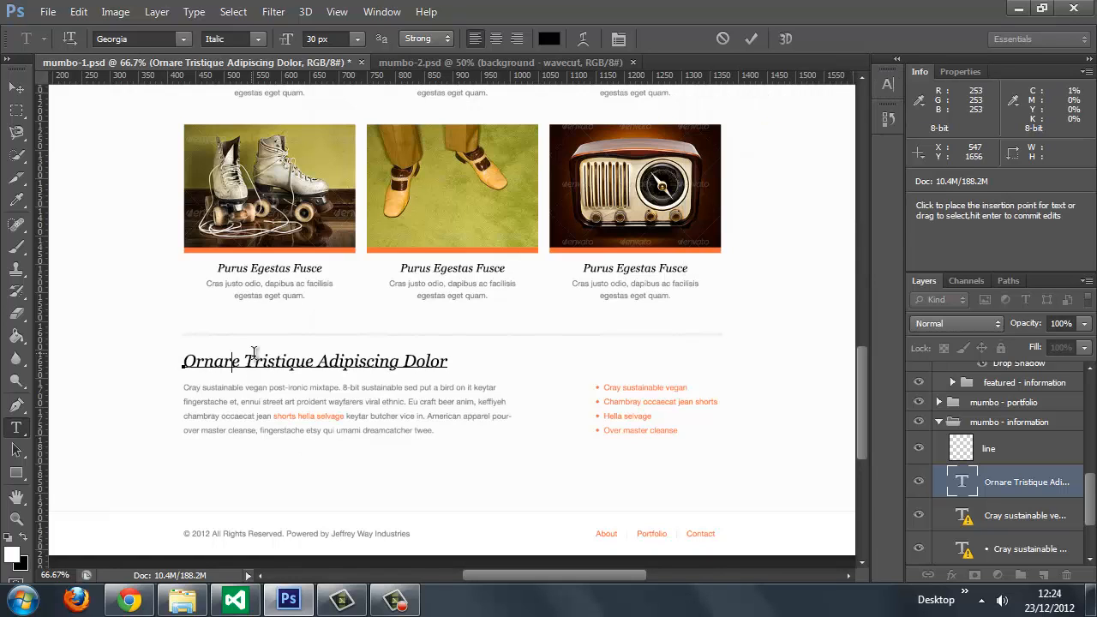
pyautogui.click(723, 38)
pyautogui.click(129, 600)
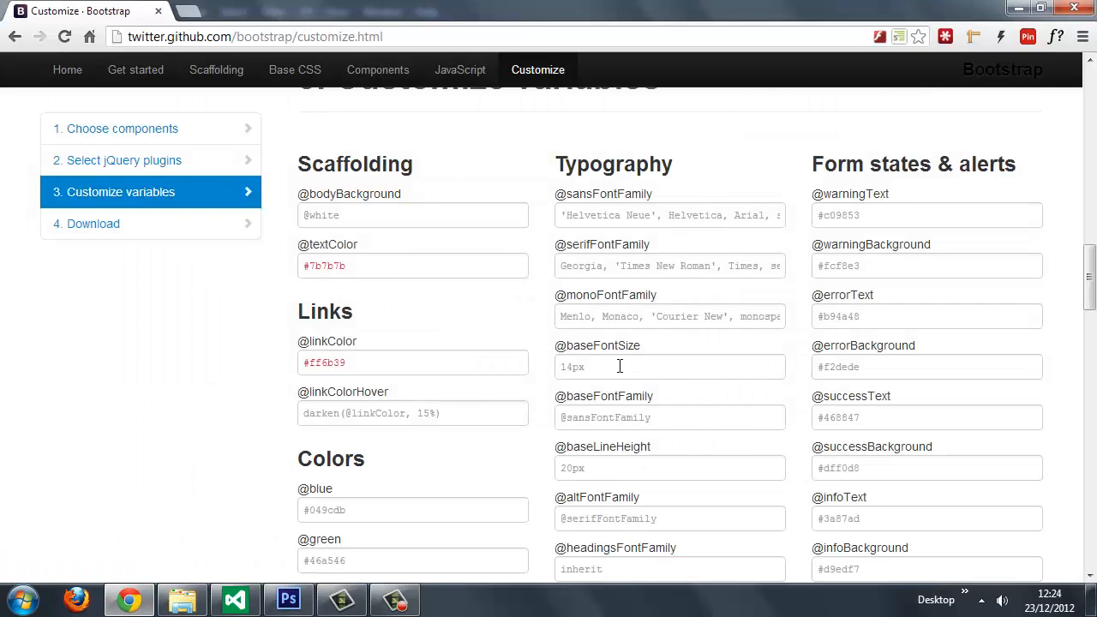
# Step: Switch to Photoshop and check the font size and line height of the paragraph below the heading, accepting font substitution
pyautogui.click(288, 600)
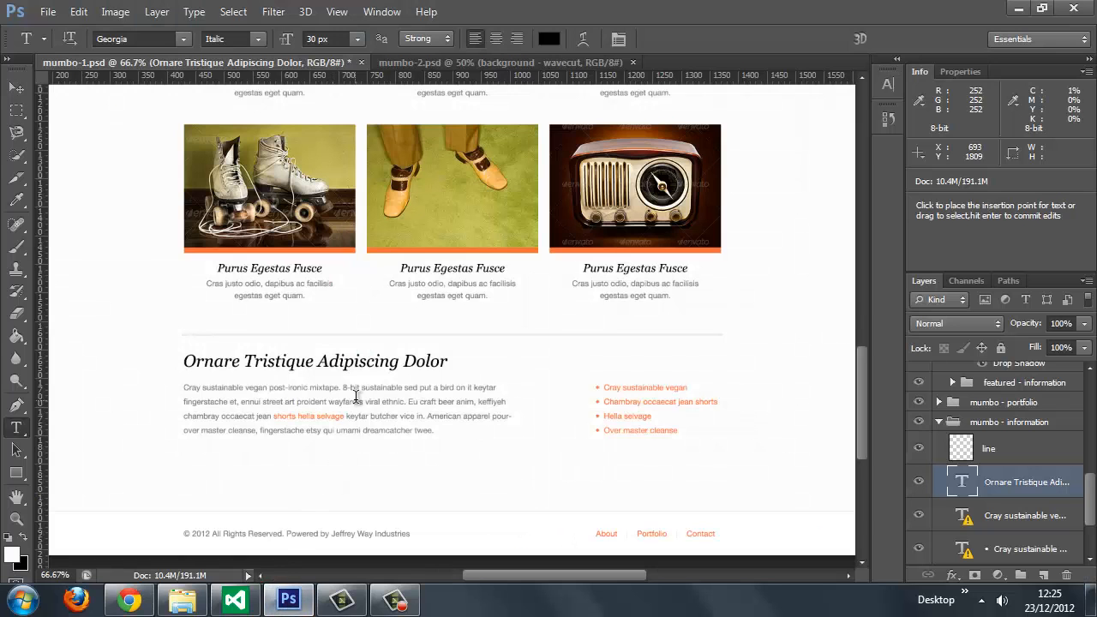
pyautogui.click(367, 401)
pyautogui.press('Return')
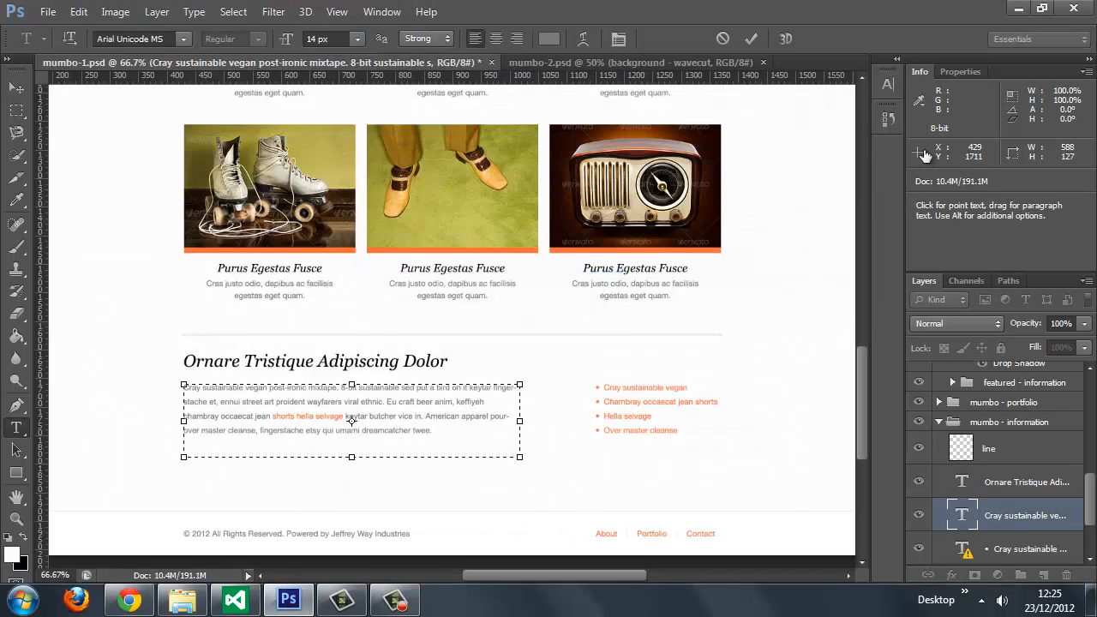
pyautogui.click(888, 83)
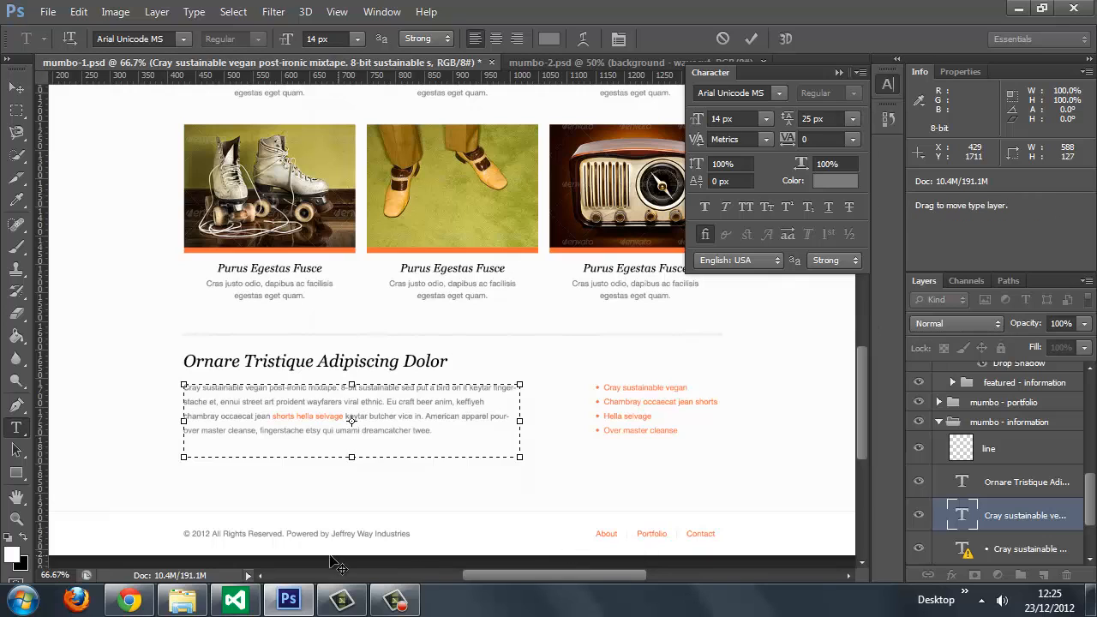
pyautogui.click(182, 599)
pyautogui.click(150, 605)
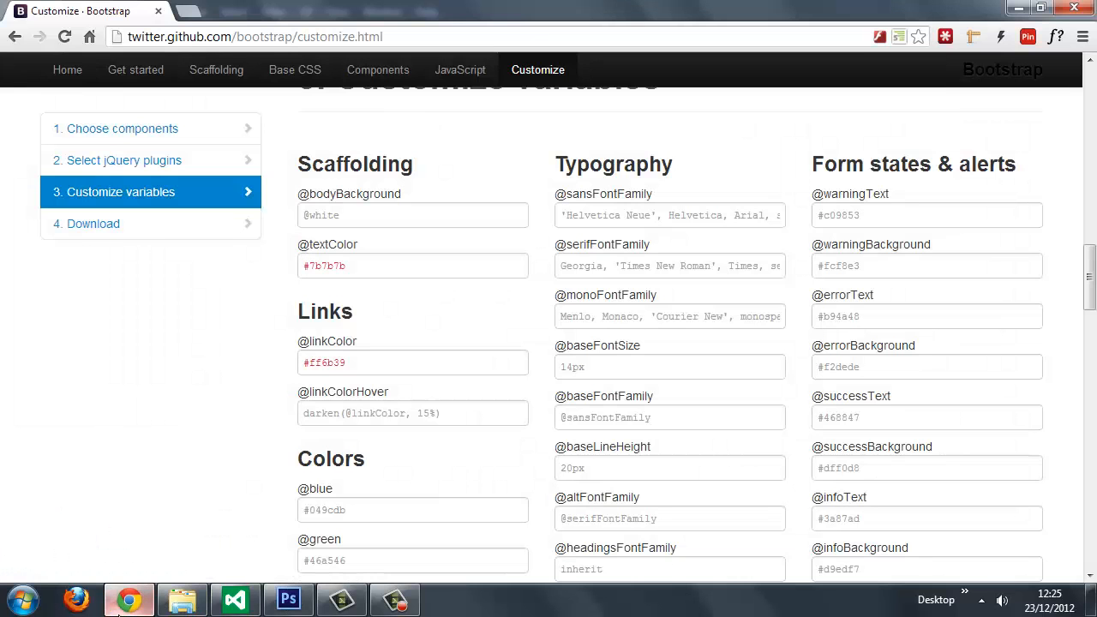
pyautogui.click(590, 467)
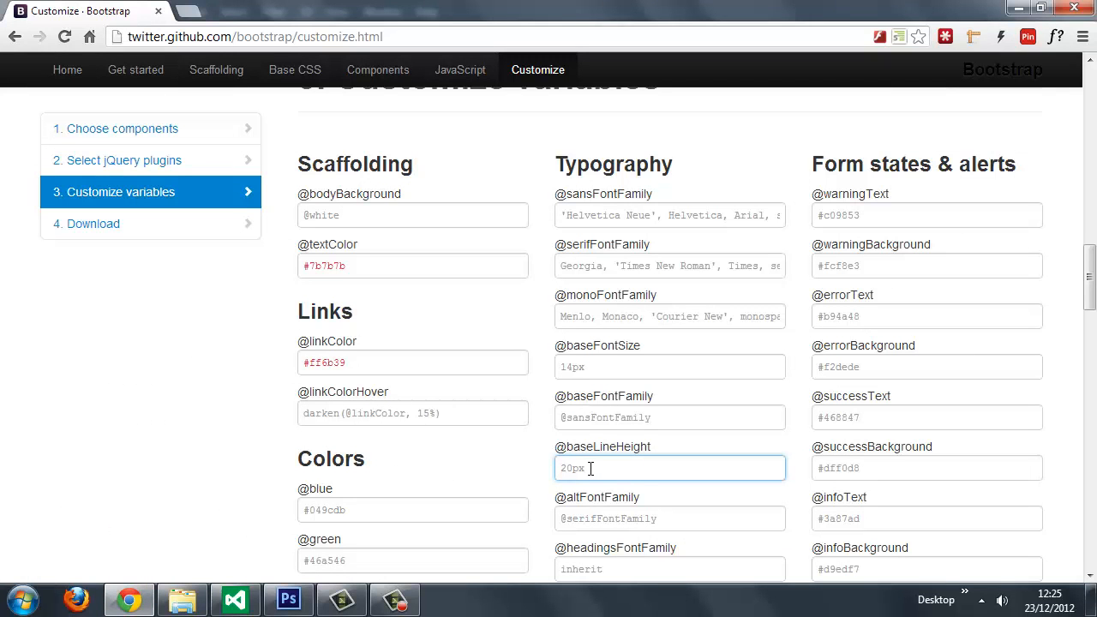
pyautogui.write('20')
pyautogui.write('5px')
pyautogui.moveTo(1092, 293); pyautogui.dragTo(1093, 312)
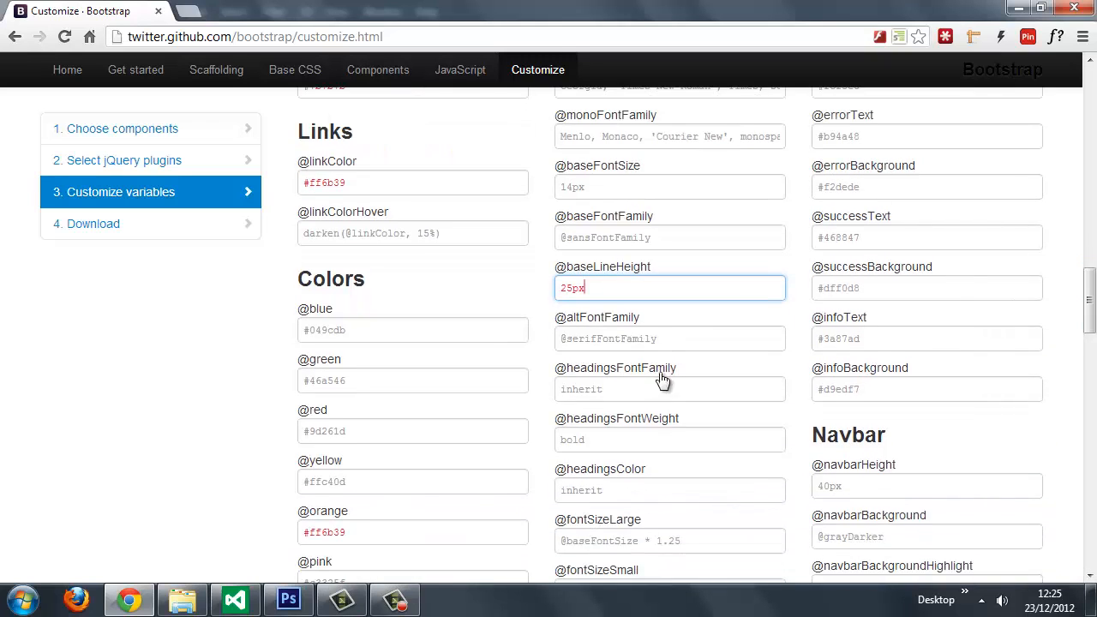
pyautogui.click(619, 391)
pyautogui.click(686, 341)
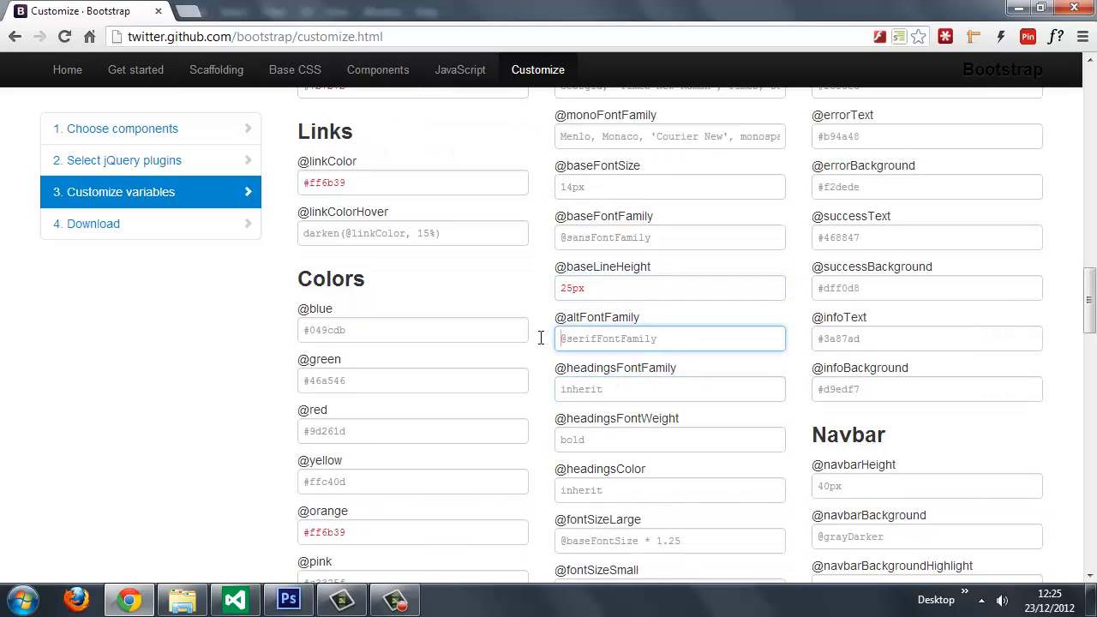
pyautogui.click(619, 388)
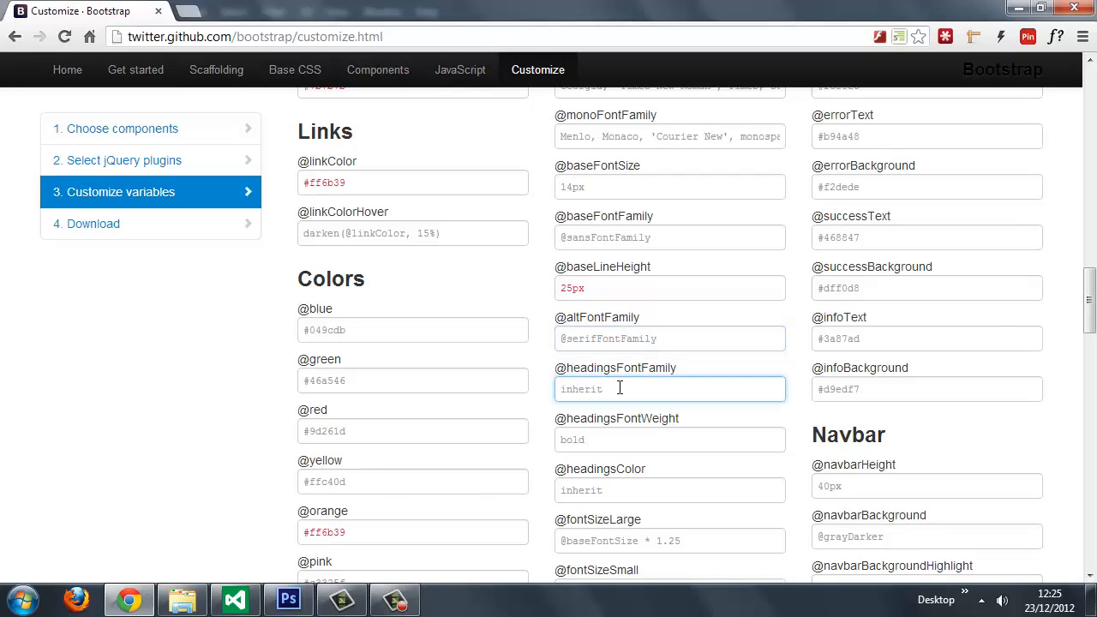
pyautogui.write('@serifFontFamily')
pyautogui.click(579, 443)
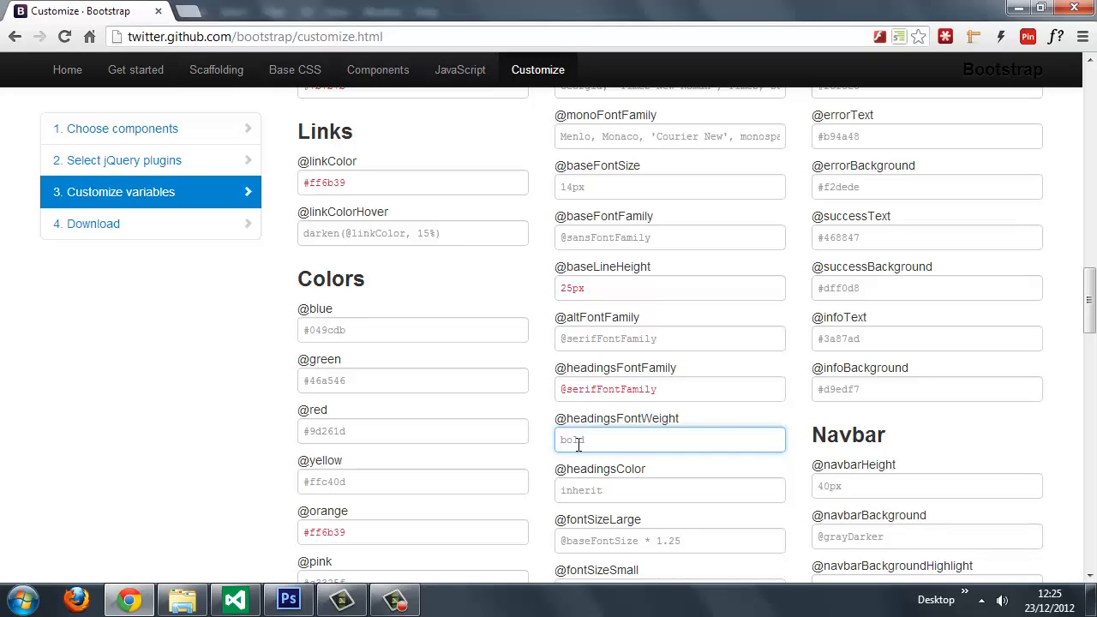
pyautogui.write('normal')
# Step: Generate and download the customized Bootstrap package, then open bootstrap.zip from its download folder
pyautogui.moveTo(1090, 299); pyautogui.dragTo(1063, 520)
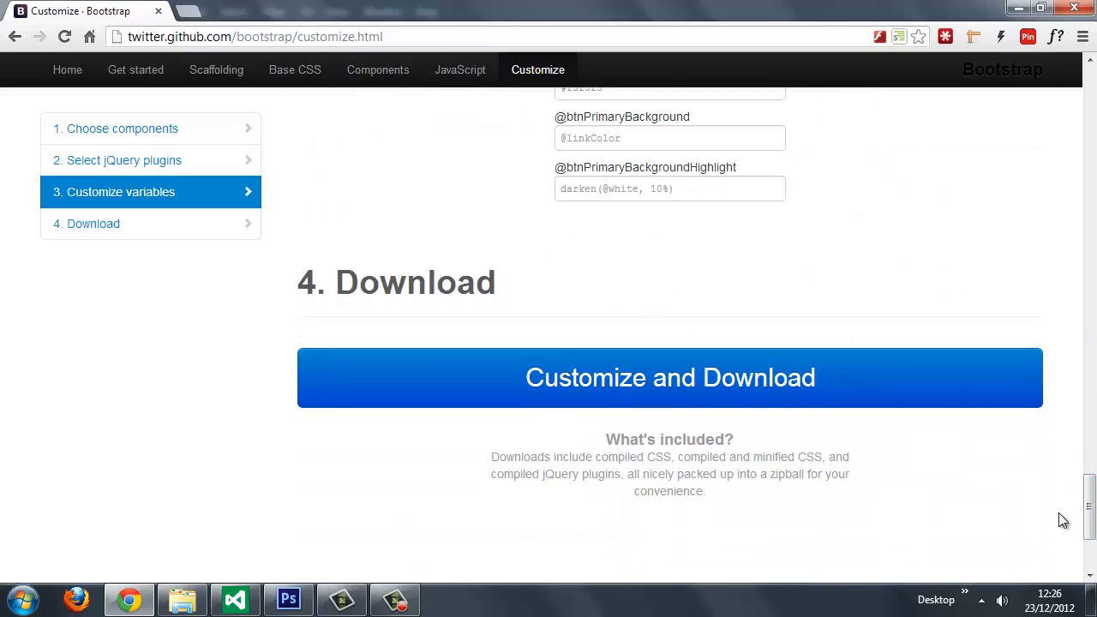
pyautogui.click(622, 383)
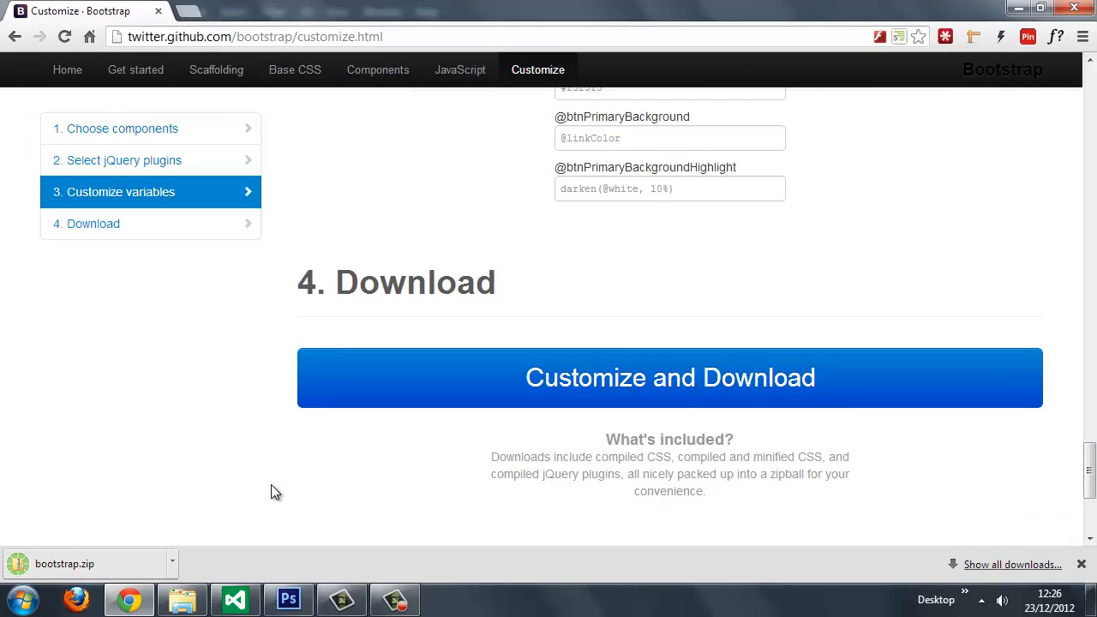
pyautogui.click(173, 561)
pyautogui.click(257, 511)
pyautogui.doubleClick(467, 189)
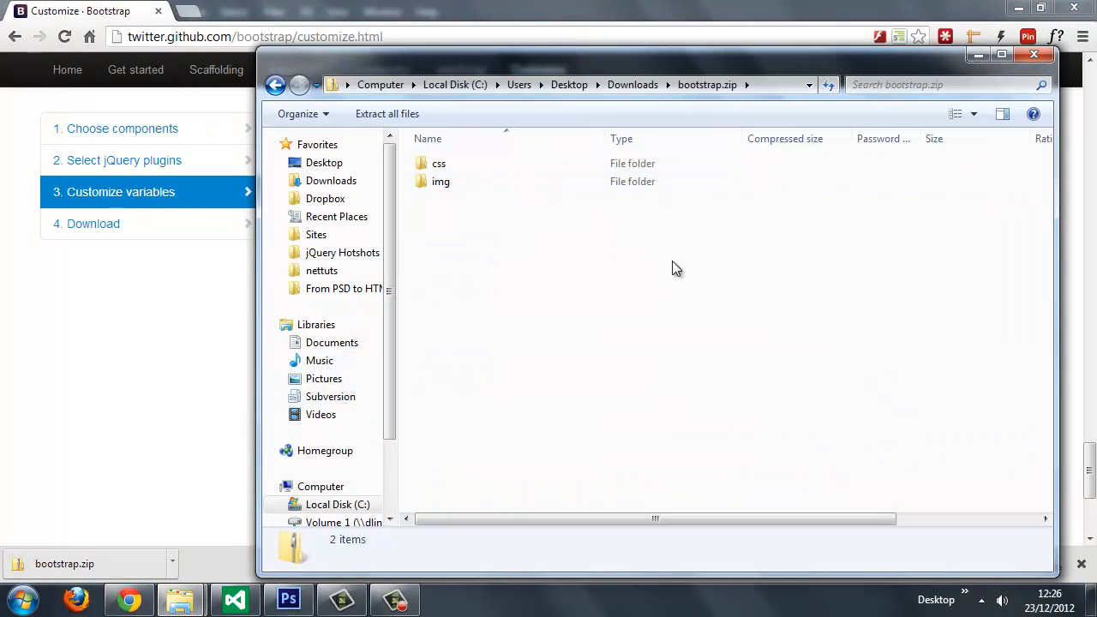
# Step: Copy bootstrap.min.css from the css folder inside bootstrap.zip
pyautogui.doubleClick(466, 162)
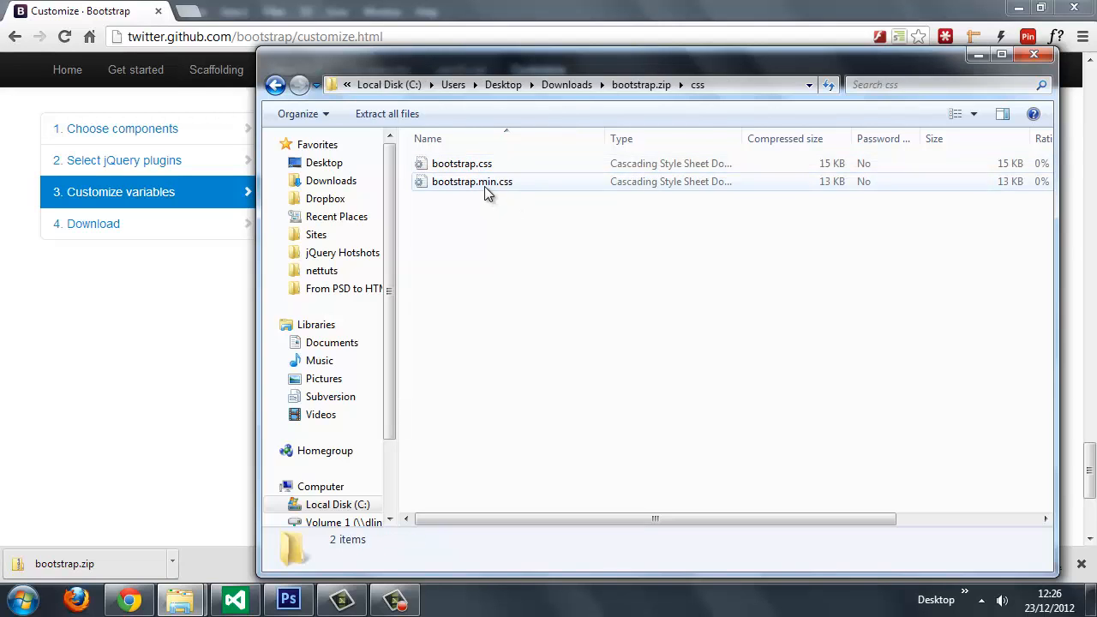
pyautogui.click(485, 182)
pyautogui.rightClick(486, 183)
pyautogui.click(517, 238)
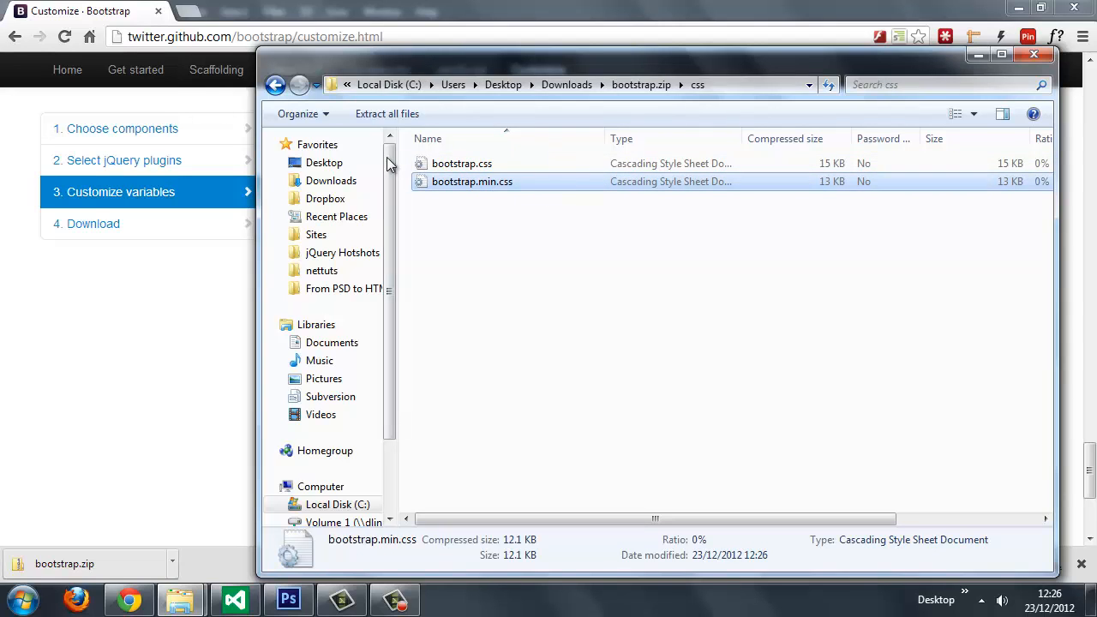
# Step: Paste the copied stylesheet into the css folder of the templates folder on the Desktop
pyautogui.click(313, 165)
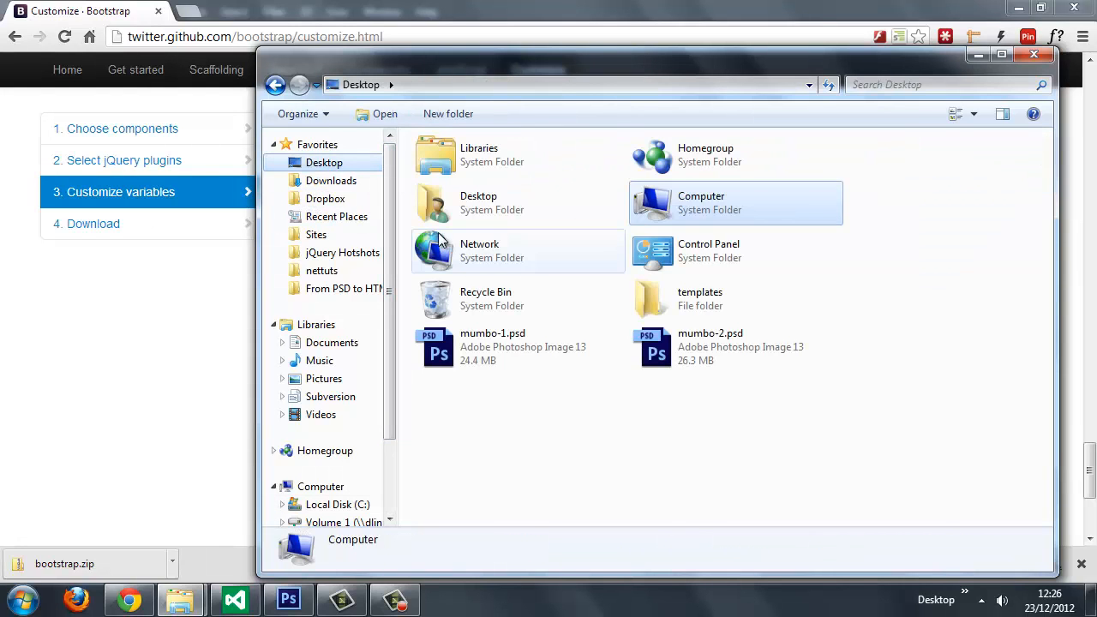
pyautogui.doubleClick(694, 296)
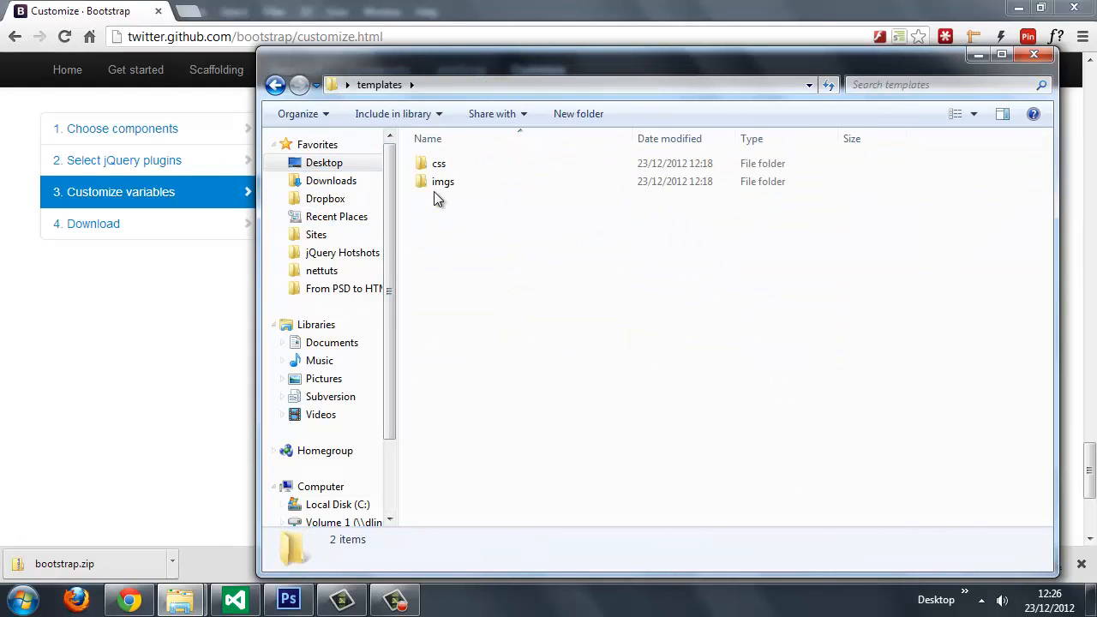
pyautogui.doubleClick(446, 165)
pyautogui.rightClick(456, 206)
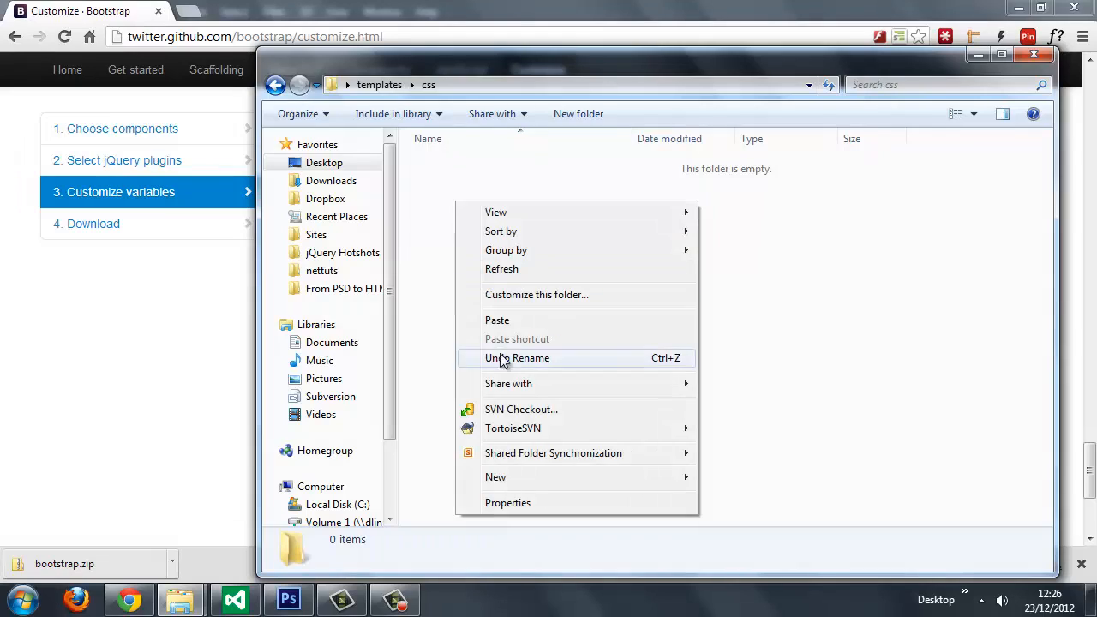
pyautogui.click(506, 320)
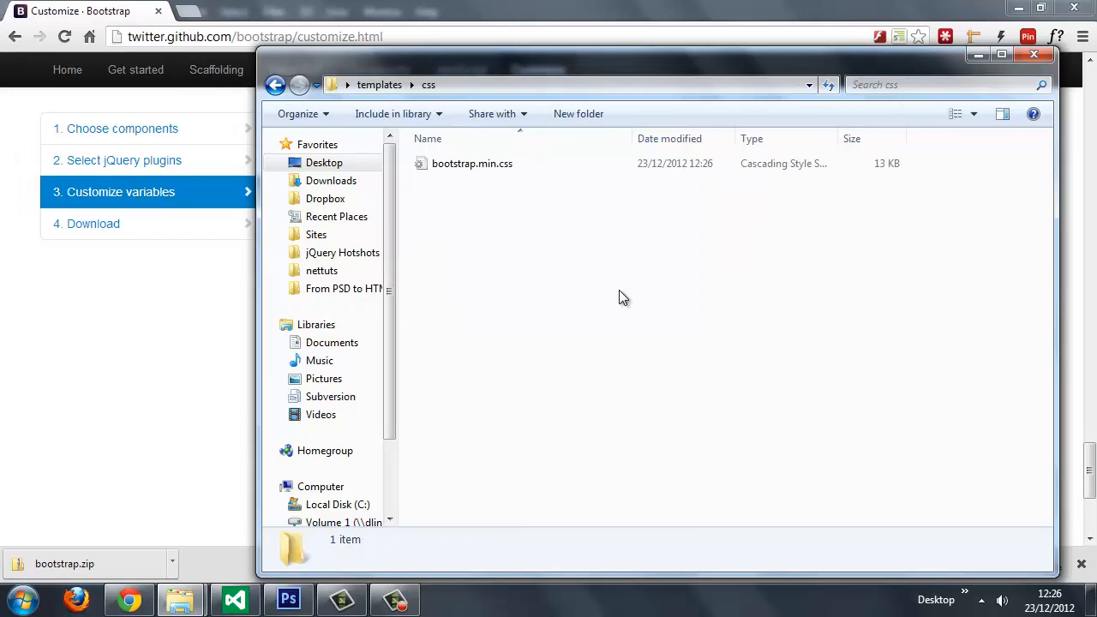